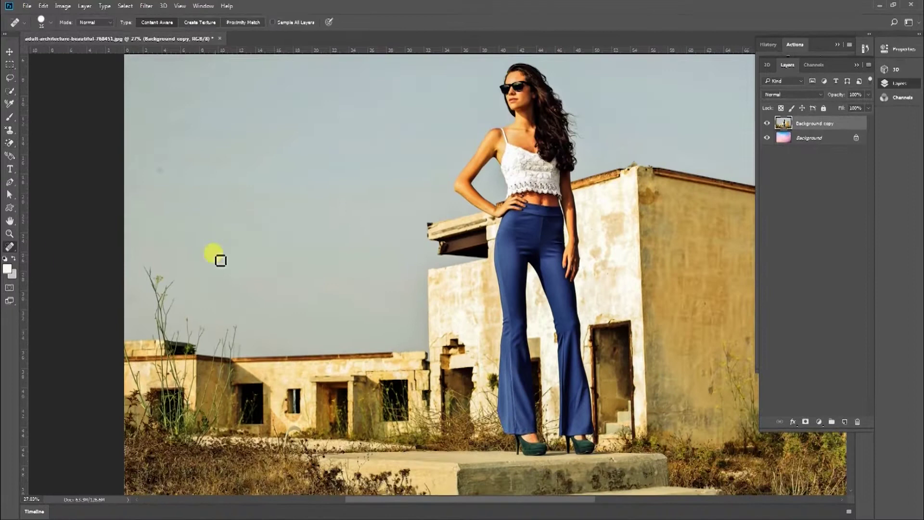
# Outline the woman, buildings and ground with the Patch tool, copy that area to a new layer and hide it.
pyautogui.rightClick(12, 246)
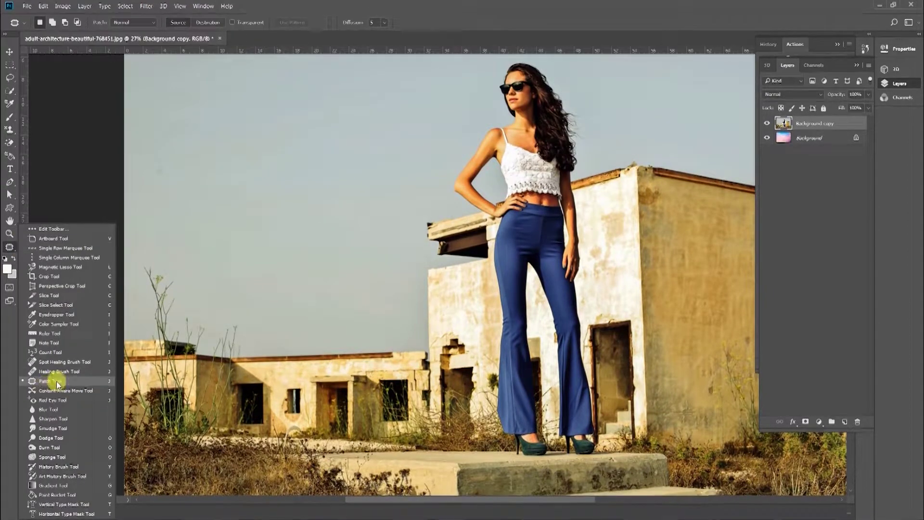
pyautogui.click(58, 380)
pyautogui.moveTo(89, 247)
pyautogui.mouseDown()
pyautogui.moveTo(253, 330)
pyautogui.moveTo(259, 359)
pyautogui.mouseUp()
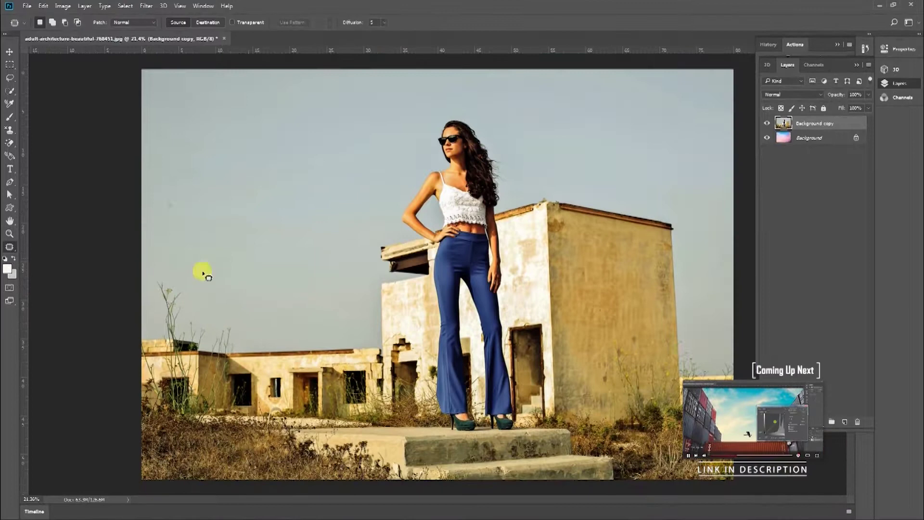
pyautogui.moveTo(143, 268); pyautogui.dragTo(377, 269)
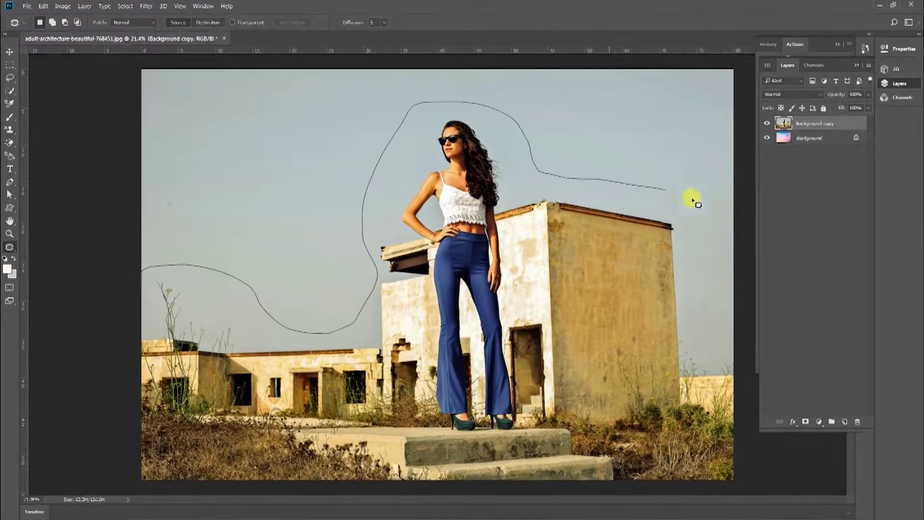
pyautogui.moveTo(693, 200)
pyautogui.mouseDown()
pyautogui.moveTo(736, 312)
pyautogui.moveTo(137, 483)
pyautogui.mouseUp()
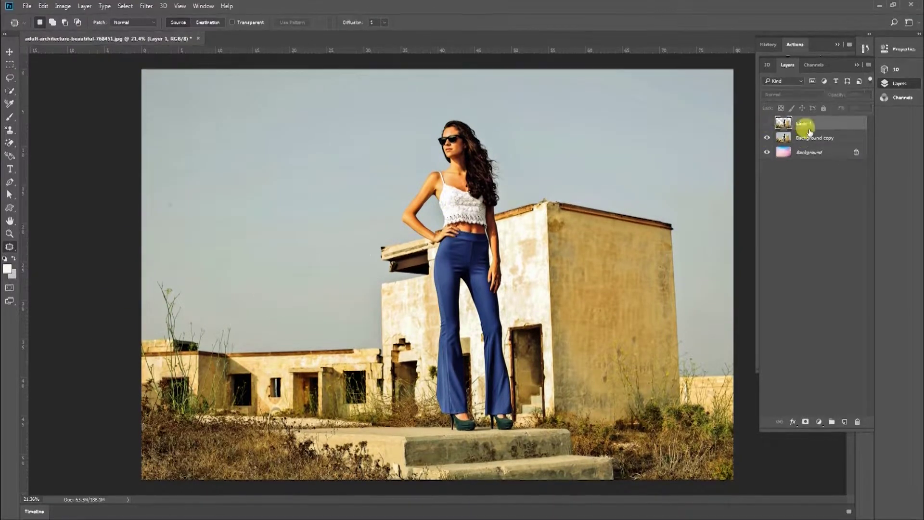
# Erase the grey sky from the Background copy layer with the Magic Eraser, including the gap inside the bent arm.
pyautogui.click(811, 137)
pyautogui.rightClick(9, 142)
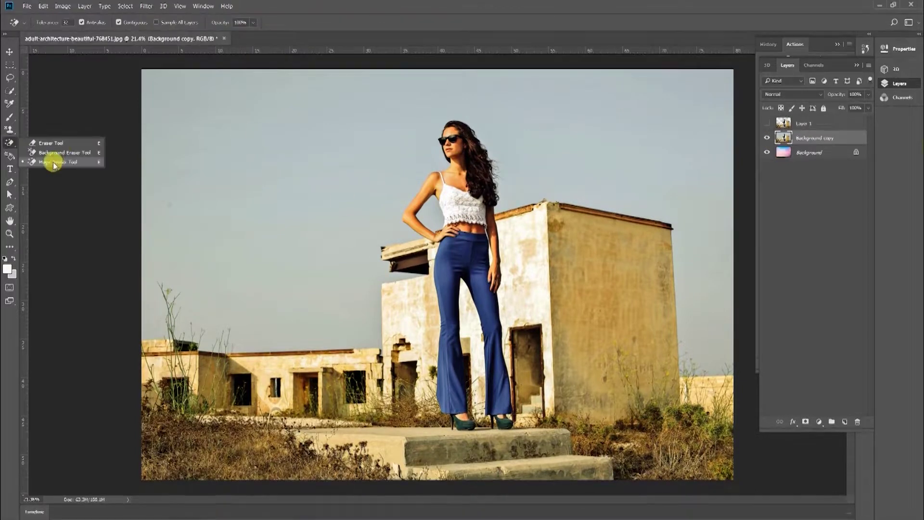
pyautogui.click(53, 161)
pyautogui.click(294, 172)
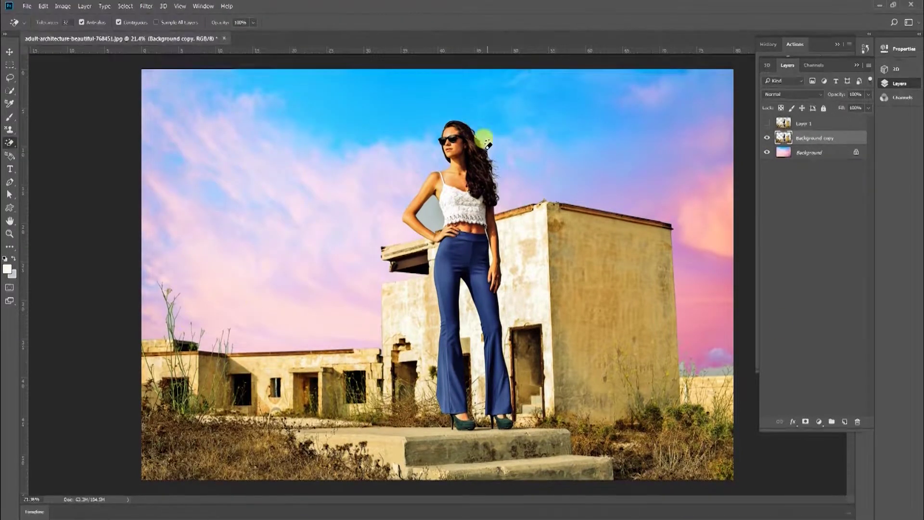
pyautogui.press('z')
pyautogui.moveTo(444, 197); pyautogui.dragTo(467, 131)
pyautogui.press('e')
pyautogui.click(393, 227)
# Erase the leftover grey sky along the walls and around the plants on Background copy with the Eraser tool.
pyautogui.press('z')
pyautogui.moveTo(393, 227)
pyautogui.mouseDown()
pyautogui.moveTo(421, 336)
pyautogui.moveTo(592, 419)
pyautogui.moveTo(385, 169)
pyautogui.moveTo(538, 402)
pyautogui.mouseUp()
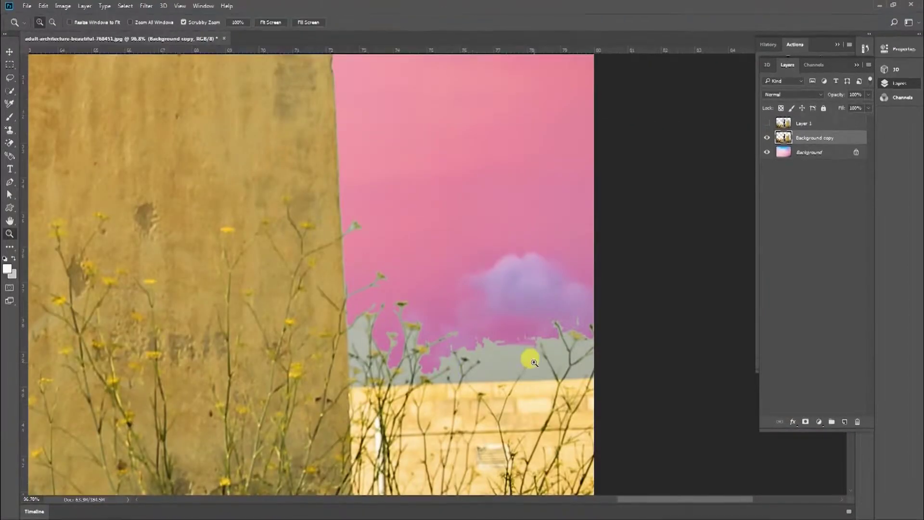
pyautogui.press('z')
pyautogui.moveTo(450, 329)
pyautogui.mouseDown()
pyautogui.moveTo(429, 355)
pyautogui.moveTo(423, 316)
pyautogui.moveTo(373, 284)
pyautogui.moveTo(453, 288)
pyautogui.moveTo(375, 293)
pyautogui.mouseUp()
pyautogui.press('e')
pyautogui.rightClick(8, 143)
pyautogui.click(43, 141)
pyautogui.moveTo(337, 399); pyautogui.dragTo(651, 382)
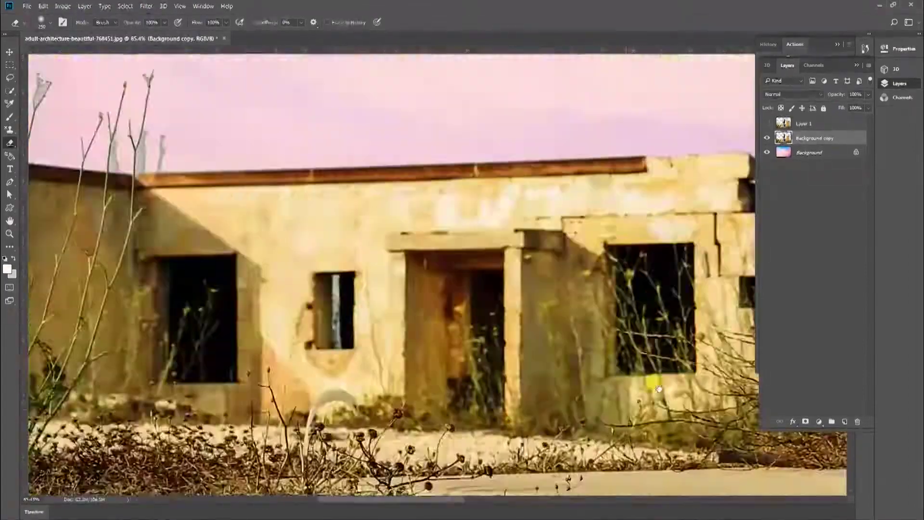
pyautogui.press('z')
pyautogui.moveTo(77, 123)
pyautogui.mouseDown()
pyautogui.moveTo(454, 246)
pyautogui.moveTo(389, 306)
pyautogui.mouseUp()
pyautogui.moveTo(302, 208)
pyautogui.mouseDown()
pyautogui.moveTo(363, 264)
pyautogui.moveTo(273, 275)
pyautogui.moveTo(280, 212)
pyautogui.moveTo(380, 290)
pyautogui.mouseUp()
pyautogui.moveTo(650, 198)
pyautogui.mouseDown()
pyautogui.moveTo(219, 326)
pyautogui.moveTo(178, 385)
pyautogui.mouseUp()
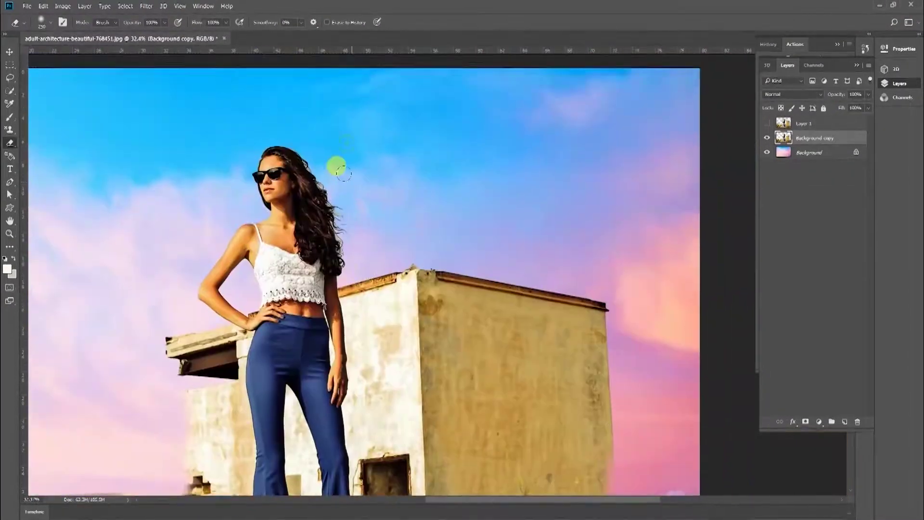
# Erase the sky fringe around the woman's head and hair on Background copy.
pyautogui.press('z')
pyautogui.moveTo(336, 165); pyautogui.dragTo(350, 146)
pyautogui.press('e')
pyautogui.moveTo(269, 139)
pyautogui.mouseDown()
pyautogui.moveTo(318, 280)
pyautogui.moveTo(295, 165)
pyautogui.moveTo(308, 255)
pyautogui.mouseUp()
pyautogui.press('z')
pyautogui.moveTo(640, 306); pyautogui.dragTo(558, 306)
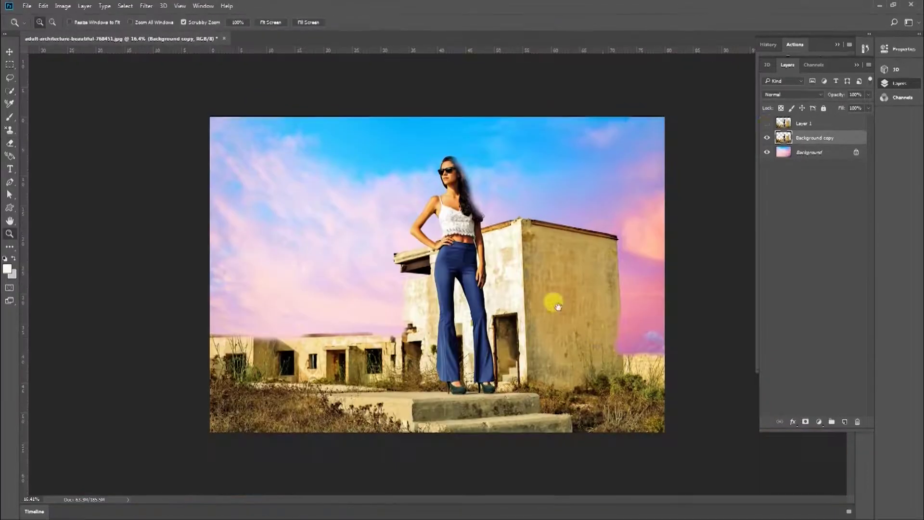
# Show and select Layer 1, and set up the Background Eraser with 33% tolerance and a smaller brush.
pyautogui.click(767, 124)
pyautogui.scroll(5, 264, 249)
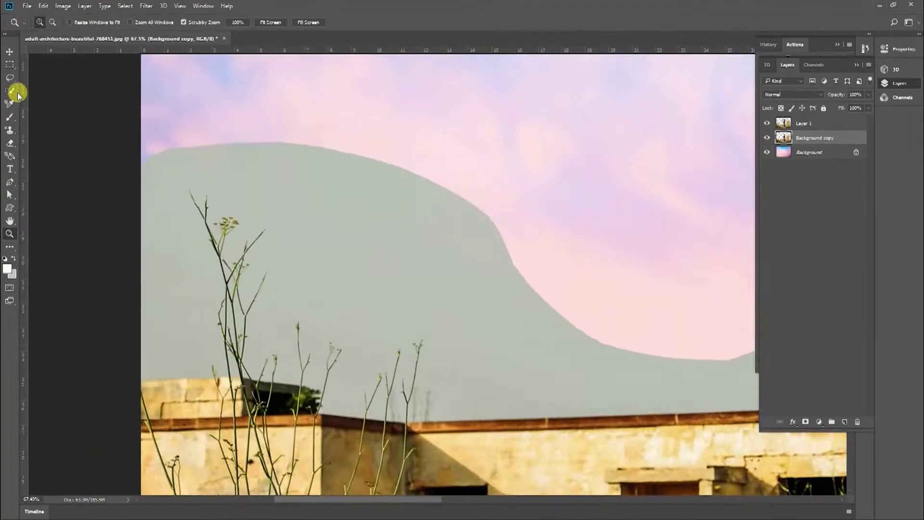
pyautogui.click(14, 143)
pyautogui.rightClick(13, 144)
pyautogui.click(46, 153)
pyautogui.click(222, 23)
pyautogui.moveTo(221, 34); pyautogui.dragTo(214, 35)
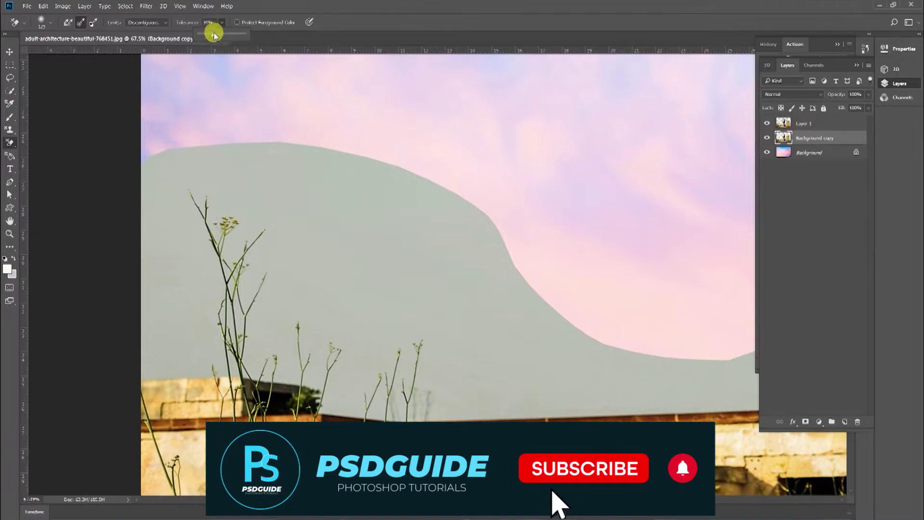
pyautogui.click(318, 227)
pyautogui.press('[')
pyautogui.press('[')
pyautogui.click(828, 126)
# Erase the grey sky around the tall plants at the left end of the low building on Layer 1.
pyautogui.moveTo(349, 220); pyautogui.dragTo(205, 249)
pyautogui.moveTo(255, 212)
pyautogui.mouseDown()
pyautogui.moveTo(172, 201)
pyautogui.moveTo(134, 182)
pyautogui.moveTo(233, 250)
pyautogui.moveTo(187, 289)
pyautogui.moveTo(160, 335)
pyautogui.moveTo(171, 362)
pyautogui.moveTo(224, 359)
pyautogui.moveTo(232, 347)
pyautogui.moveTo(251, 359)
pyautogui.moveTo(177, 345)
pyautogui.mouseUp()
pyautogui.hotkey('ctrl', 'z')
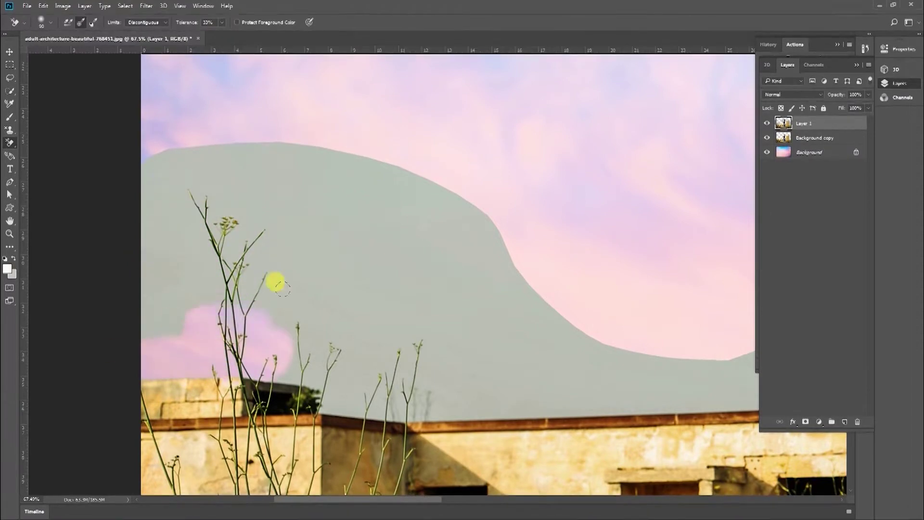
pyautogui.moveTo(281, 288)
pyautogui.mouseDown()
pyautogui.moveTo(194, 286)
pyautogui.moveTo(207, 274)
pyautogui.moveTo(181, 257)
pyautogui.moveTo(205, 203)
pyautogui.mouseUp()
pyautogui.moveTo(314, 327); pyautogui.dragTo(258, 200)
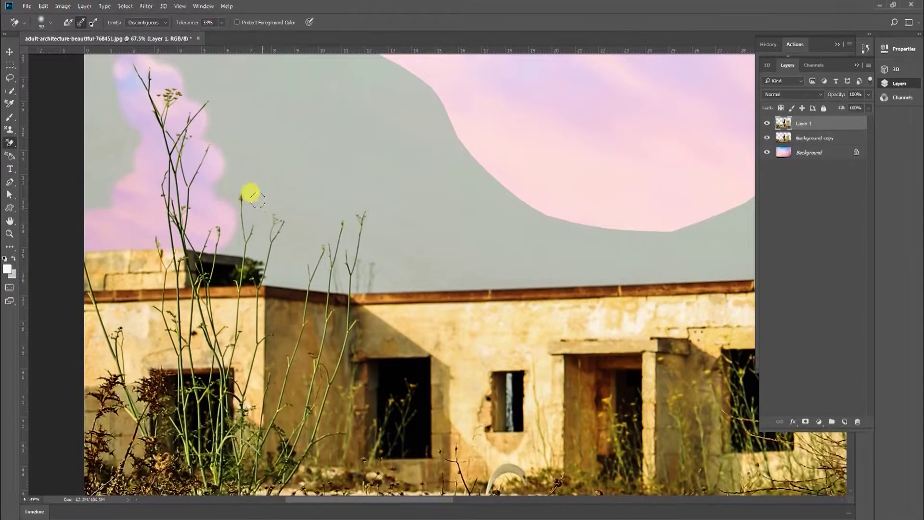
pyautogui.moveTo(217, 235)
pyautogui.mouseDown()
pyautogui.moveTo(253, 241)
pyautogui.moveTo(269, 263)
pyautogui.moveTo(351, 271)
pyautogui.moveTo(369, 249)
pyautogui.moveTo(250, 206)
pyautogui.mouseUp()
pyautogui.moveTo(198, 103)
pyautogui.mouseDown()
pyautogui.moveTo(279, 218)
pyautogui.moveTo(353, 197)
pyautogui.mouseUp()
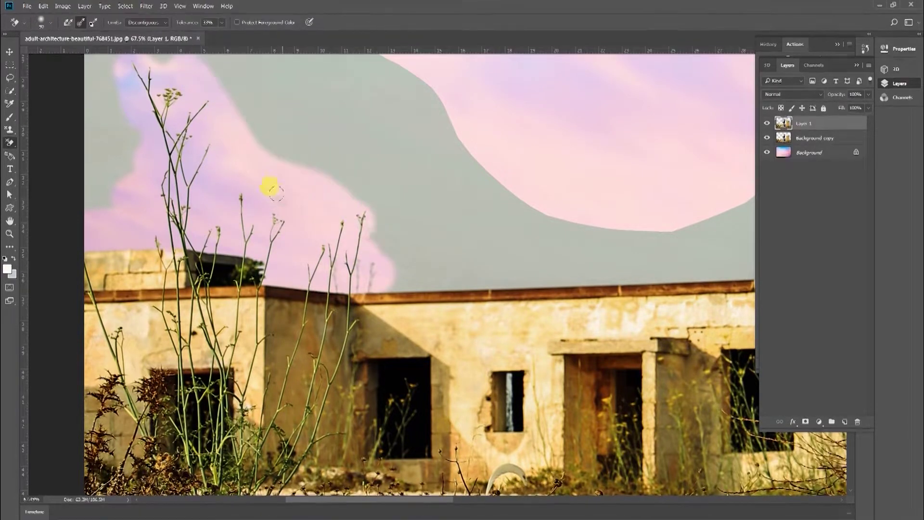
# Erase the grey sky along the low building's roof up to the corner with the tall wall.
pyautogui.moveTo(275, 192)
pyautogui.mouseDown()
pyautogui.moveTo(380, 262)
pyautogui.moveTo(734, 258)
pyautogui.moveTo(293, 337)
pyautogui.mouseUp()
pyautogui.moveTo(349, 271)
pyautogui.mouseDown()
pyautogui.moveTo(319, 339)
pyautogui.moveTo(373, 328)
pyautogui.moveTo(376, 252)
pyautogui.mouseUp()
pyautogui.moveTo(367, 171)
pyautogui.mouseDown()
pyautogui.moveTo(355, 252)
pyautogui.moveTo(325, 247)
pyautogui.moveTo(243, 328)
pyautogui.moveTo(187, 315)
pyautogui.moveTo(295, 293)
pyautogui.mouseUp()
pyautogui.press('z')
pyautogui.moveTo(393, 343)
pyautogui.mouseDown()
pyautogui.moveTo(403, 359)
pyautogui.moveTo(383, 224)
pyautogui.mouseUp()
pyautogui.hotkey('shift', 'e')
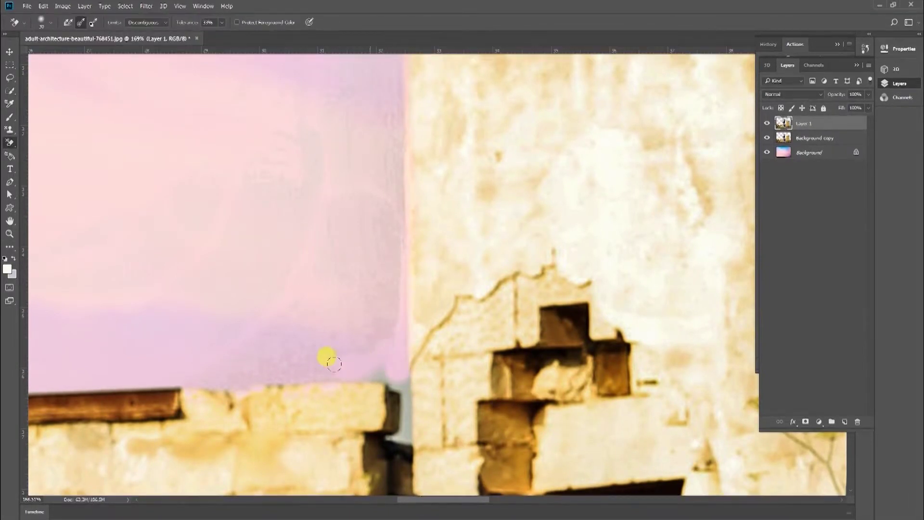
pyautogui.moveTo(334, 363)
pyautogui.mouseDown()
pyautogui.moveTo(239, 364)
pyautogui.moveTo(347, 323)
pyautogui.mouseUp()
pyautogui.moveTo(400, 424)
pyautogui.mouseDown()
pyautogui.moveTo(409, 393)
pyautogui.moveTo(396, 383)
pyautogui.moveTo(404, 311)
pyautogui.moveTo(360, 388)
pyautogui.moveTo(358, 433)
pyautogui.moveTo(430, 398)
pyautogui.mouseUp()
# Erase the grey sky in the gap beneath the broken overhanging ledge, reducing the brush size for the narrow part.
pyautogui.moveTo(346, 391)
pyautogui.mouseDown()
pyautogui.moveTo(278, 421)
pyautogui.moveTo(304, 416)
pyautogui.mouseUp()
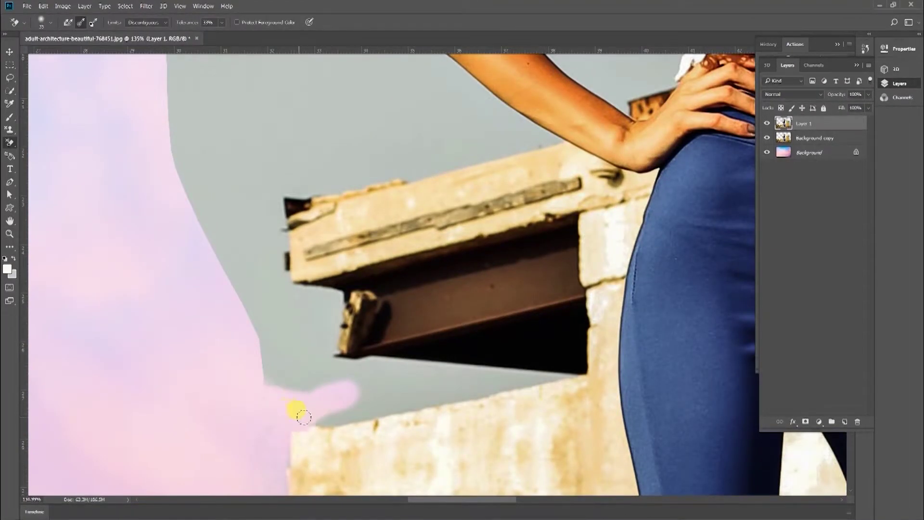
pyautogui.moveTo(385, 400); pyautogui.dragTo(433, 374)
pyautogui.moveTo(332, 365)
pyautogui.mouseDown()
pyautogui.moveTo(478, 382)
pyautogui.moveTo(466, 396)
pyautogui.mouseUp()
pyautogui.moveTo(521, 385)
pyautogui.mouseDown()
pyautogui.moveTo(394, 403)
pyautogui.moveTo(441, 397)
pyautogui.mouseUp()
pyautogui.press('[')
pyautogui.press('[')
pyautogui.press('[')
pyautogui.press('[')
pyautogui.press('[')
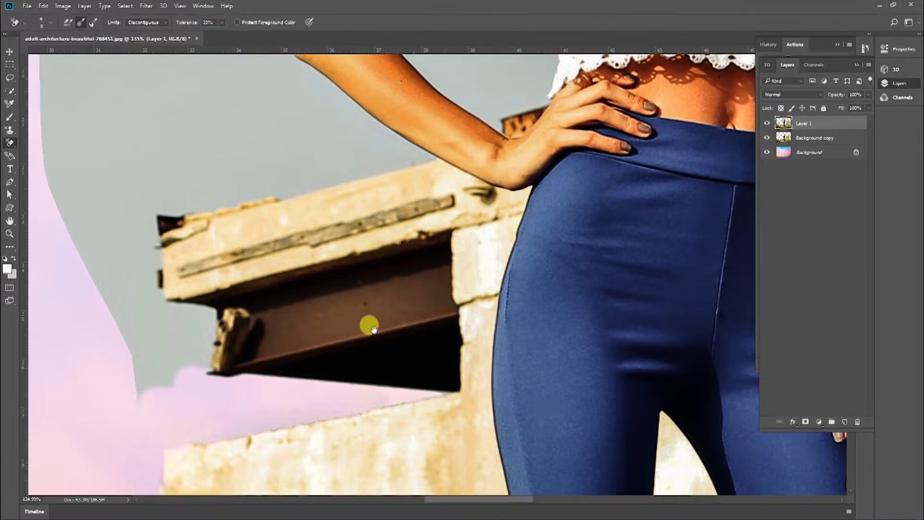
# Erase the grey sky above the overhanging ledge and below the woman's forearm.
pyautogui.moveTo(374, 330); pyautogui.dragTo(572, 346)
pyautogui.moveTo(331, 332)
pyautogui.mouseDown()
pyautogui.moveTo(343, 367)
pyautogui.moveTo(349, 318)
pyautogui.moveTo(396, 329)
pyautogui.moveTo(401, 374)
pyautogui.moveTo(387, 343)
pyautogui.moveTo(371, 395)
pyautogui.moveTo(346, 301)
pyautogui.moveTo(360, 219)
pyautogui.moveTo(556, 181)
pyautogui.mouseUp()
pyautogui.moveTo(557, 181); pyautogui.dragTo(590, 174)
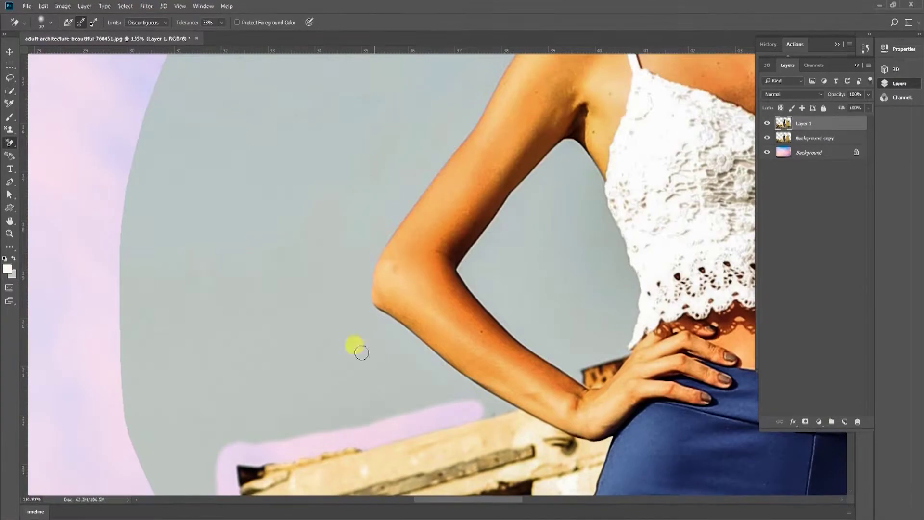
pyautogui.moveTo(358, 312); pyautogui.dragTo(450, 378)
pyautogui.moveTo(474, 411)
pyautogui.mouseDown()
pyautogui.moveTo(512, 411)
pyautogui.moveTo(459, 414)
pyautogui.moveTo(438, 392)
pyautogui.moveTo(415, 397)
pyautogui.mouseUp()
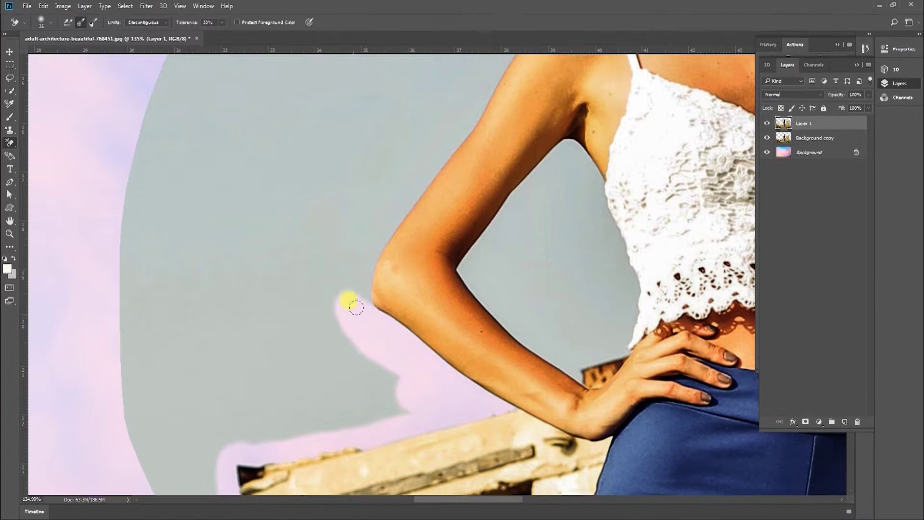
# Erase the grey sky along the outer edge of the woman's elbow, upper arm and shoulder.
pyautogui.moveTo(356, 306)
pyautogui.mouseDown()
pyautogui.moveTo(361, 261)
pyautogui.moveTo(379, 229)
pyautogui.mouseUp()
pyautogui.moveTo(492, 57)
pyautogui.mouseDown()
pyautogui.moveTo(446, 188)
pyautogui.moveTo(359, 307)
pyautogui.mouseUp()
pyautogui.moveTo(478, 218); pyautogui.dragTo(338, 433)
pyautogui.moveTo(361, 267); pyautogui.dragTo(383, 290)
pyautogui.moveTo(305, 390)
pyautogui.mouseDown()
pyautogui.moveTo(396, 278)
pyautogui.moveTo(481, 262)
pyautogui.moveTo(490, 234)
pyautogui.mouseUp()
# Erase the grey sky around the woman's face and over the top of her hair.
pyautogui.moveTo(452, 150)
pyautogui.mouseDown()
pyautogui.moveTo(417, 96)
pyautogui.moveTo(343, 327)
pyautogui.mouseUp()
pyautogui.moveTo(392, 190)
pyautogui.mouseDown()
pyautogui.moveTo(364, 296)
pyautogui.moveTo(370, 245)
pyautogui.mouseUp()
pyautogui.moveTo(443, 187); pyautogui.dragTo(484, 187)
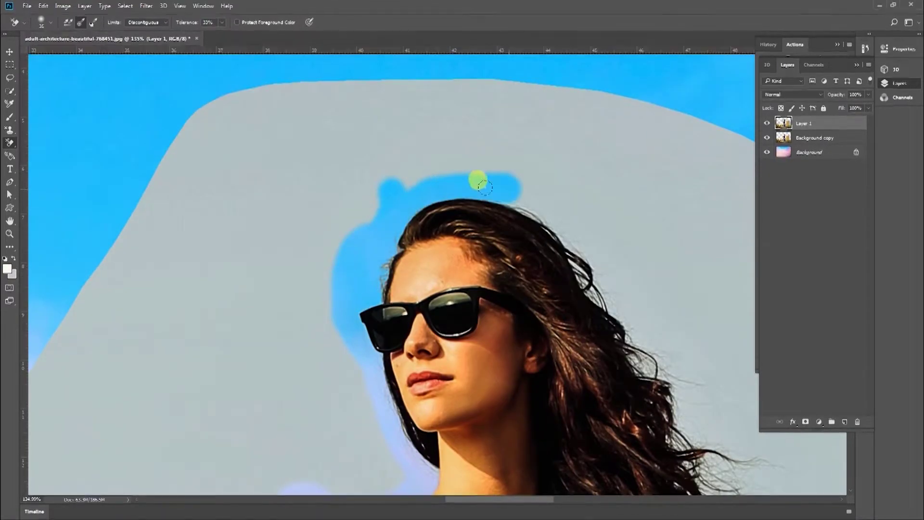
pyautogui.moveTo(583, 244)
pyautogui.mouseDown()
pyautogui.moveTo(577, 264)
pyautogui.moveTo(618, 324)
pyautogui.mouseUp()
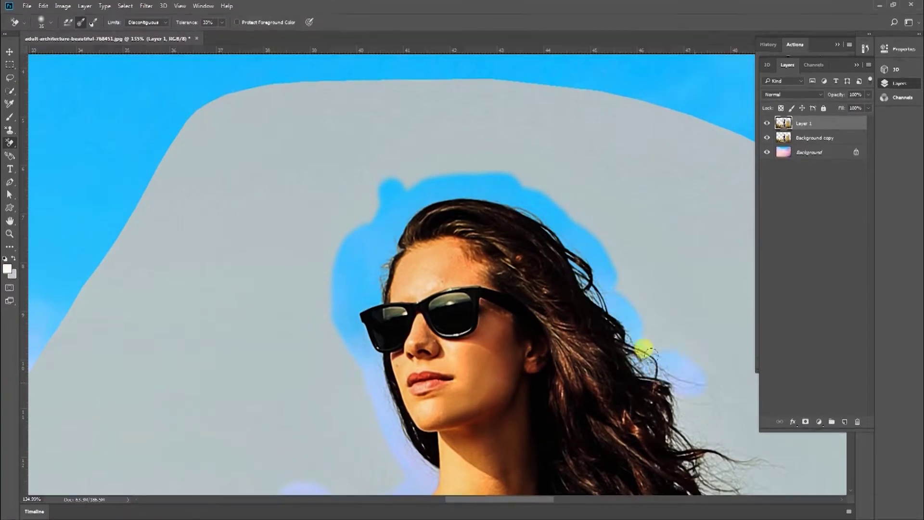
# Erase the grey sky between and beside the loose hair strands down to the roof edge.
pyautogui.moveTo(650, 355); pyautogui.dragTo(550, 206)
pyautogui.moveTo(731, 395)
pyautogui.mouseDown()
pyautogui.moveTo(377, 251)
pyautogui.moveTo(320, 258)
pyautogui.moveTo(344, 304)
pyautogui.mouseUp()
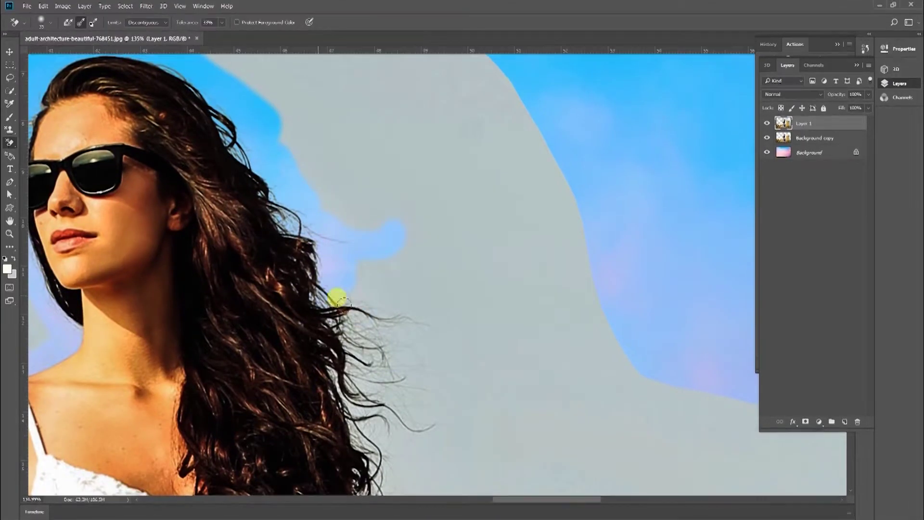
pyautogui.moveTo(373, 374)
pyautogui.mouseDown()
pyautogui.moveTo(355, 442)
pyautogui.moveTo(438, 380)
pyautogui.moveTo(363, 289)
pyautogui.mouseUp()
pyautogui.moveTo(472, 415)
pyautogui.mouseDown()
pyautogui.moveTo(410, 175)
pyautogui.moveTo(360, 228)
pyautogui.mouseUp()
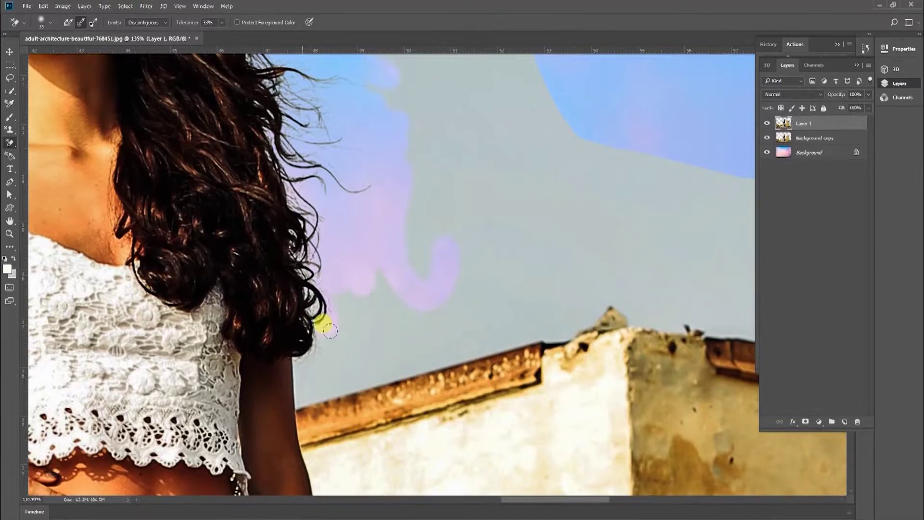
pyautogui.moveTo(330, 331)
pyautogui.mouseDown()
pyautogui.moveTo(295, 367)
pyautogui.moveTo(306, 390)
pyautogui.mouseUp()
pyautogui.moveTo(337, 344); pyautogui.dragTo(356, 321)
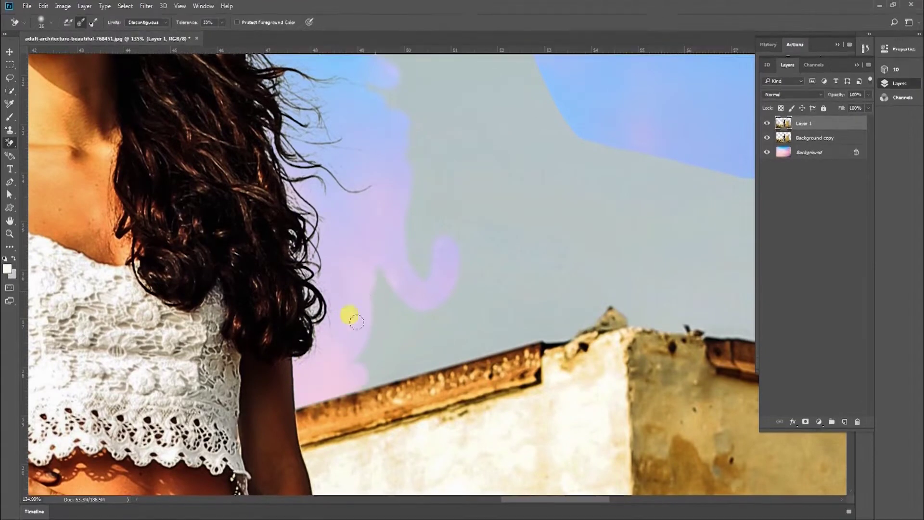
# Erase the grey sky above the tall building's roofline between the woman's hair and the building corner.
pyautogui.moveTo(400, 256)
pyautogui.mouseDown()
pyautogui.moveTo(587, 289)
pyautogui.moveTo(542, 328)
pyautogui.mouseUp()
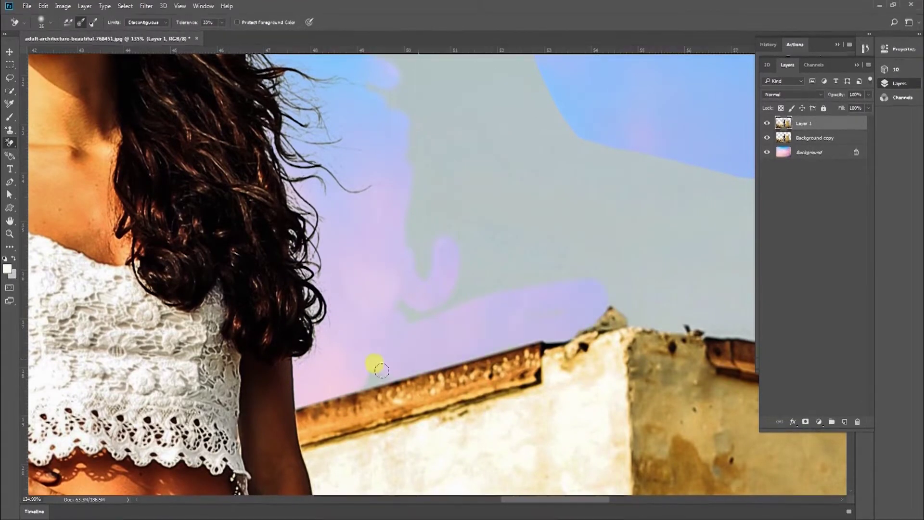
pyautogui.moveTo(381, 370); pyautogui.dragTo(422, 304)
pyautogui.moveTo(557, 315)
pyautogui.mouseDown()
pyautogui.moveTo(633, 303)
pyautogui.moveTo(699, 315)
pyautogui.mouseUp()
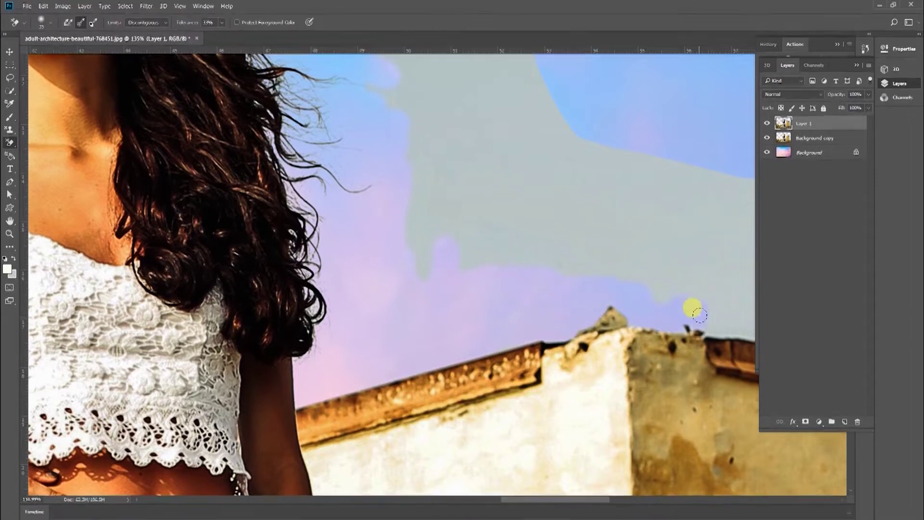
pyautogui.moveTo(500, 248); pyautogui.dragTo(411, 247)
pyautogui.moveTo(464, 222)
pyautogui.mouseDown()
pyautogui.moveTo(595, 216)
pyautogui.moveTo(602, 158)
pyautogui.mouseUp()
pyautogui.hscroll(10, 334, 188)
pyautogui.scroll(-2, 334, 187)
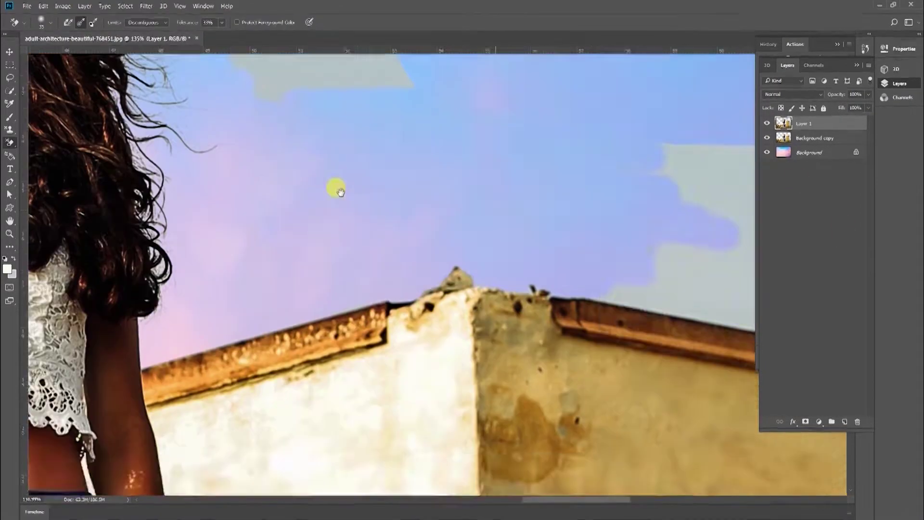
# Erase the grey sky along the sloping roof edge to the right of the tall building's corner.
pyautogui.moveTo(462, 256); pyautogui.dragTo(390, 301)
pyautogui.moveTo(217, 273)
pyautogui.mouseDown()
pyautogui.moveTo(392, 270)
pyautogui.moveTo(410, 305)
pyautogui.moveTo(587, 330)
pyautogui.moveTo(758, 370)
pyautogui.mouseUp()
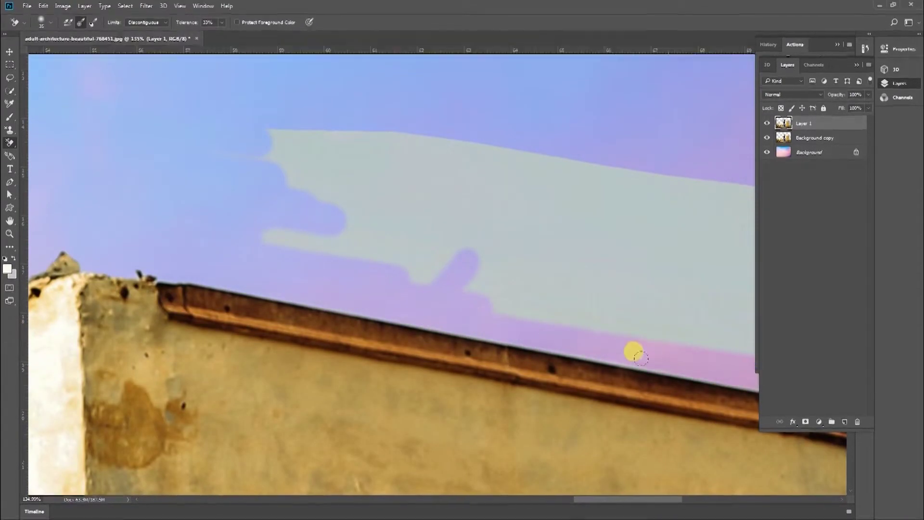
pyautogui.moveTo(641, 358); pyautogui.dragTo(784, 356)
pyautogui.moveTo(599, 331); pyautogui.dragTo(188, 251)
# Erase the grey sky down the tall building's right wall and around the flowering plants at its base.
pyautogui.moveTo(537, 303)
pyautogui.mouseDown()
pyautogui.moveTo(467, 350)
pyautogui.moveTo(435, 322)
pyautogui.moveTo(469, 405)
pyautogui.moveTo(475, 481)
pyautogui.mouseUp()
pyautogui.moveTo(475, 481); pyautogui.dragTo(418, 267)
pyautogui.moveTo(498, 212)
pyautogui.mouseDown()
pyautogui.moveTo(420, 263)
pyautogui.moveTo(419, 385)
pyautogui.mouseUp()
pyautogui.scroll(-5, 419, 385)
pyautogui.hscroll(1, 419, 385)
pyautogui.moveTo(381, 212); pyautogui.dragTo(380, 268)
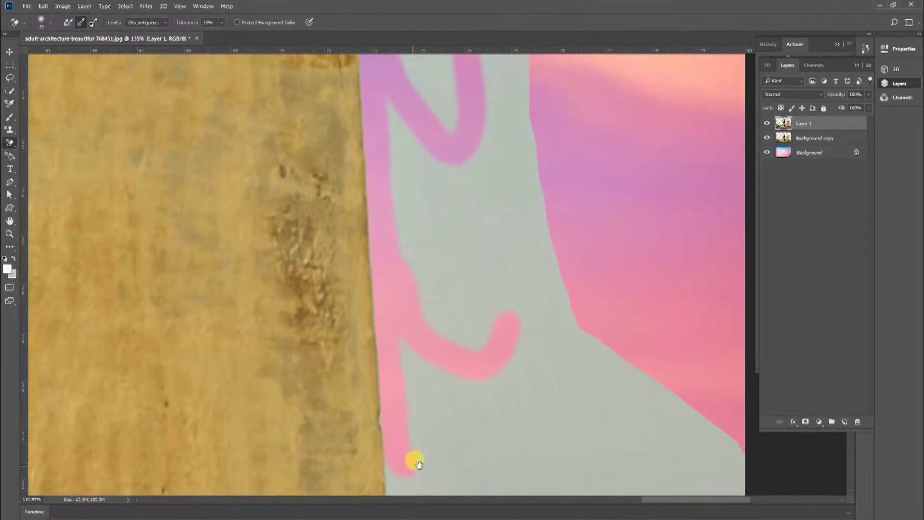
pyautogui.moveTo(419, 464); pyautogui.dragTo(367, 217)
pyautogui.moveTo(471, 307)
pyautogui.mouseDown()
pyautogui.moveTo(345, 196)
pyautogui.moveTo(350, 341)
pyautogui.moveTo(368, 451)
pyautogui.mouseUp()
pyautogui.moveTo(398, 371); pyautogui.dragTo(391, 189)
pyautogui.moveTo(451, 248); pyautogui.dragTo(343, 188)
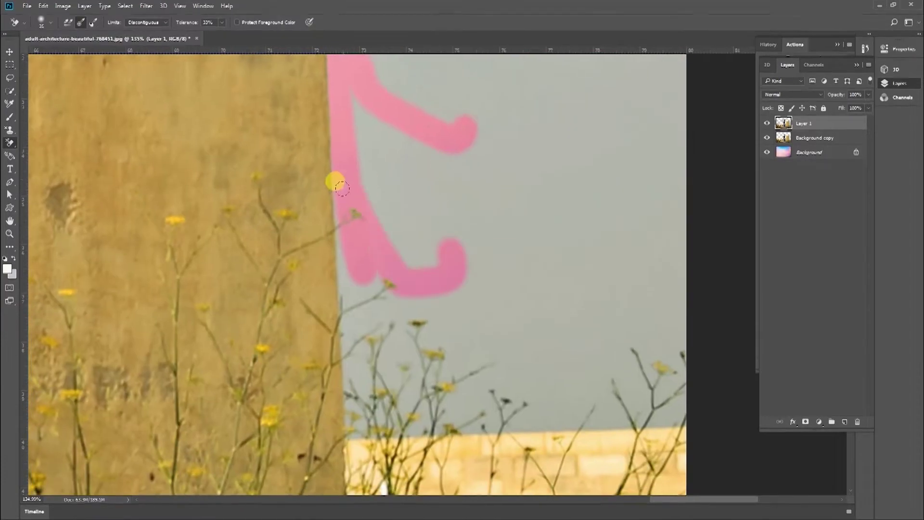
pyautogui.moveTo(349, 331)
pyautogui.mouseDown()
pyautogui.moveTo(356, 423)
pyautogui.moveTo(433, 414)
pyautogui.moveTo(372, 356)
pyautogui.moveTo(384, 335)
pyautogui.mouseUp()
pyautogui.moveTo(429, 386)
pyautogui.mouseDown()
pyautogui.moveTo(476, 414)
pyautogui.moveTo(615, 411)
pyautogui.moveTo(575, 353)
pyautogui.moveTo(541, 366)
pyautogui.moveTo(414, 291)
pyautogui.moveTo(526, 303)
pyautogui.moveTo(546, 260)
pyautogui.mouseUp()
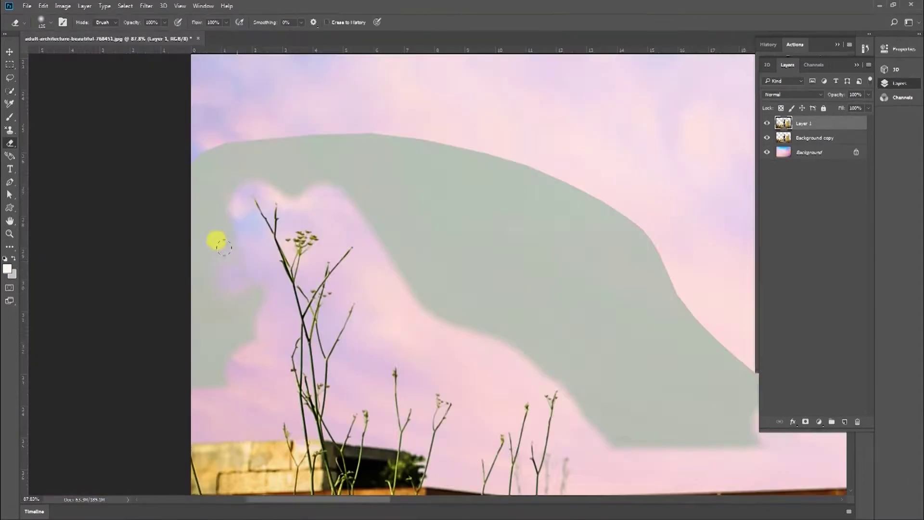
# Clear the remaining grey sky from Layer 1 between the tall plants and the tall wall with the Eraser tool.
pyautogui.moveTo(224, 247)
pyautogui.mouseDown()
pyautogui.moveTo(193, 293)
pyautogui.moveTo(209, 89)
pyautogui.moveTo(445, 292)
pyautogui.moveTo(400, 140)
pyautogui.mouseUp()
pyautogui.moveTo(583, 321); pyautogui.dragTo(264, 161)
pyautogui.moveTo(331, 141)
pyautogui.mouseDown()
pyautogui.moveTo(325, 89)
pyautogui.moveTo(221, 140)
pyautogui.moveTo(215, 187)
pyautogui.mouseUp()
pyautogui.moveTo(263, 240)
pyautogui.mouseDown()
pyautogui.moveTo(408, 293)
pyautogui.moveTo(272, 218)
pyautogui.moveTo(470, 188)
pyautogui.moveTo(512, 254)
pyautogui.mouseUp()
pyautogui.moveTo(630, 226); pyautogui.dragTo(268, 290)
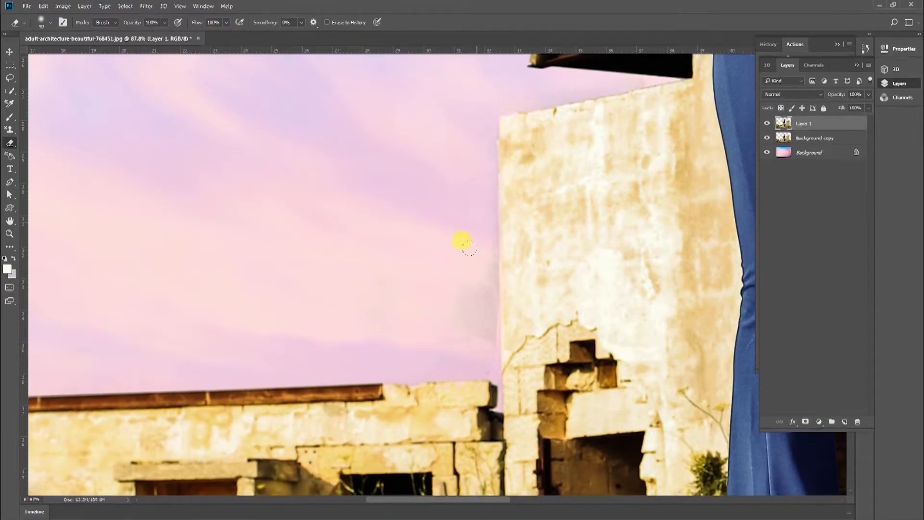
pyautogui.moveTo(466, 245); pyautogui.dragTo(462, 324)
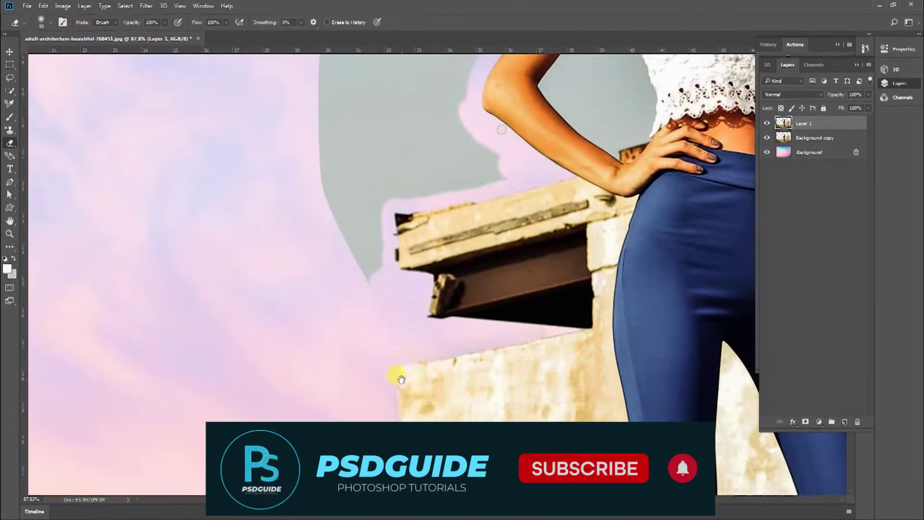
# Erase the lower edge of the grey sky above the projecting roof slab and beside the woman's elbow with the Eraser.
pyautogui.rightClick(342, 260)
pyautogui.doubleClick(503, 291)
pyautogui.moveTo(368, 284)
pyautogui.mouseDown()
pyautogui.moveTo(358, 279)
pyautogui.moveTo(365, 222)
pyautogui.mouseUp()
pyautogui.moveTo(411, 176)
pyautogui.mouseDown()
pyautogui.moveTo(437, 87)
pyautogui.moveTo(342, 268)
pyautogui.mouseUp()
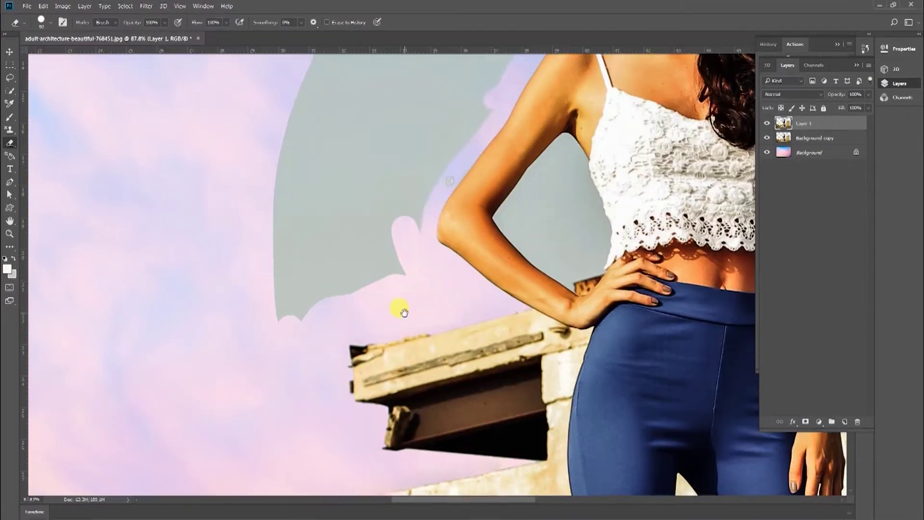
pyautogui.rightClick(385, 308)
pyautogui.press('Escape')
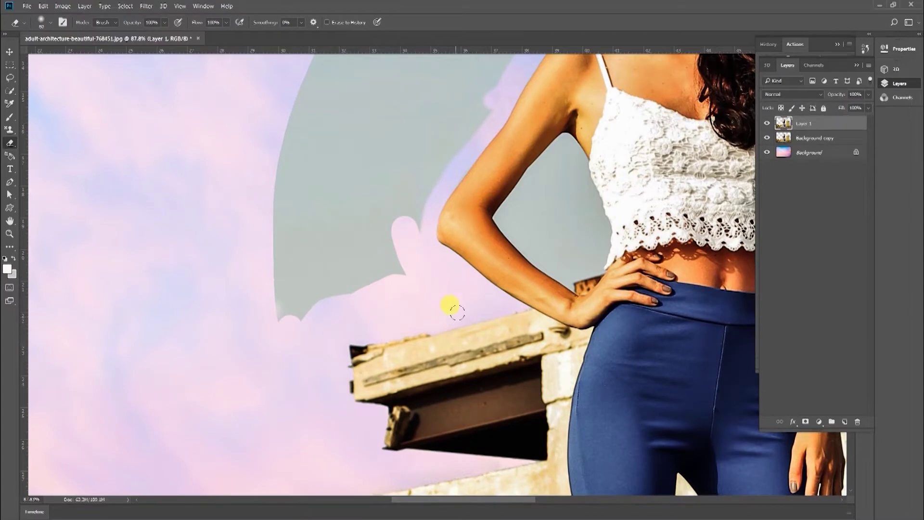
pyautogui.moveTo(428, 285); pyautogui.dragTo(394, 372)
pyautogui.rightClick(349, 355)
pyautogui.doubleClick(511, 290)
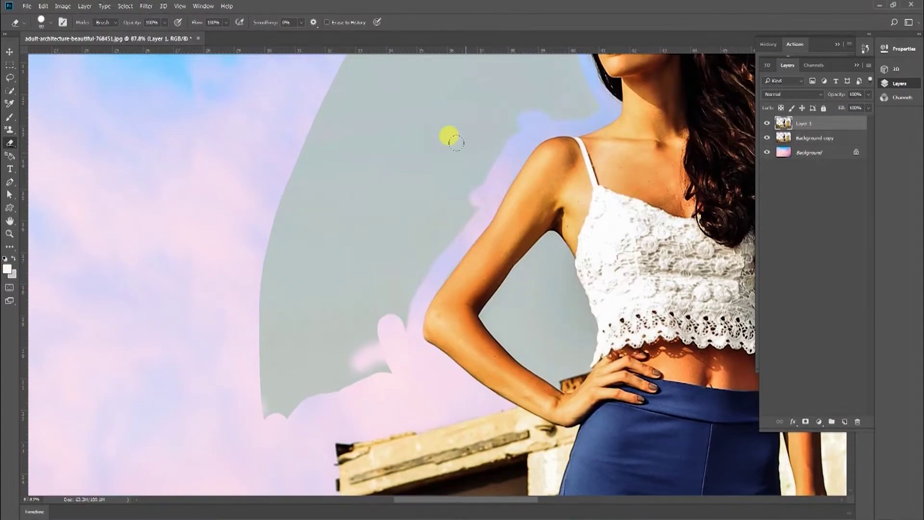
# Erase the grey sky area beside the woman's arm and shoulder using the Hard Round and Soft Round brush tips.
pyautogui.moveTo(517, 107)
pyautogui.mouseDown()
pyautogui.moveTo(337, 350)
pyautogui.moveTo(344, 274)
pyautogui.mouseUp()
pyautogui.rightClick(310, 272)
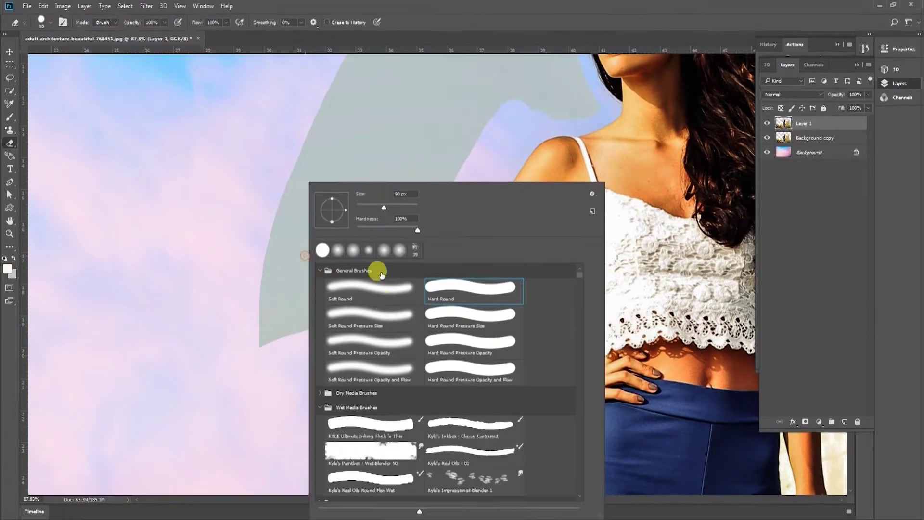
pyautogui.doubleClick(372, 288)
pyautogui.moveTo(558, 112); pyautogui.dragTo(539, 103)
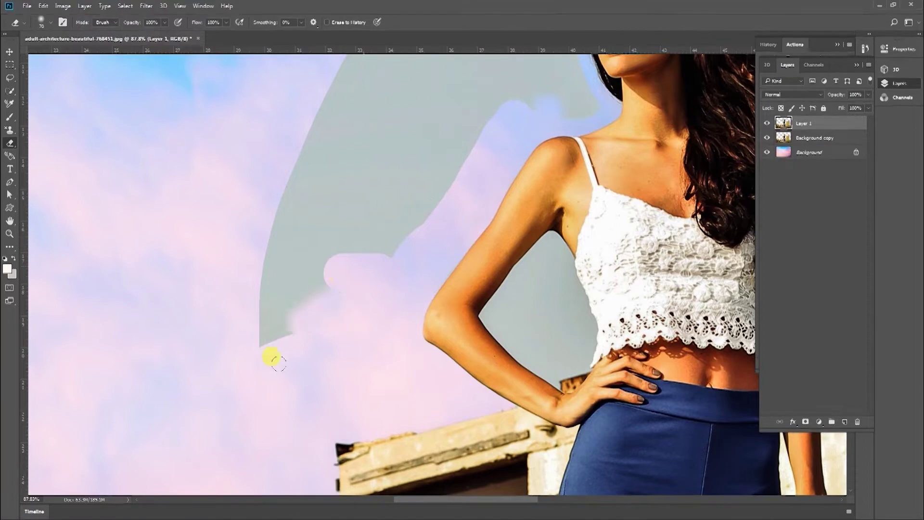
pyautogui.moveTo(271, 357)
pyautogui.mouseDown()
pyautogui.moveTo(283, 165)
pyautogui.moveTo(363, 27)
pyautogui.moveTo(417, 137)
pyautogui.moveTo(355, 145)
pyautogui.mouseUp()
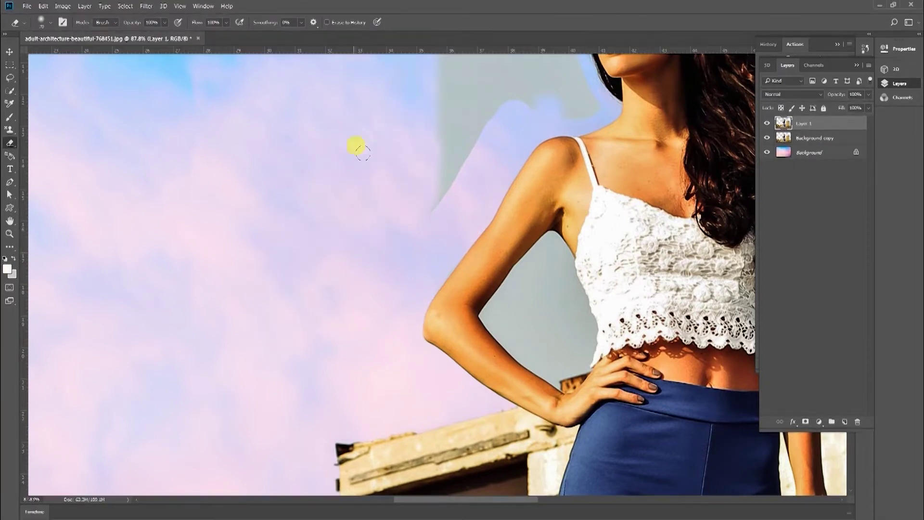
# Erase the grey sky along the inner arm and lace top edges inside the bent arm with the Background Eraser.
pyautogui.moveTo(451, 253)
pyautogui.mouseDown()
pyautogui.moveTo(323, 305)
pyautogui.moveTo(313, 353)
pyautogui.mouseUp()
pyautogui.press('z')
pyautogui.moveTo(380, 439)
pyautogui.mouseDown()
pyautogui.moveTo(398, 409)
pyautogui.moveTo(323, 334)
pyautogui.moveTo(291, 358)
pyautogui.mouseUp()
pyautogui.click(10, 143)
pyautogui.click(60, 153)
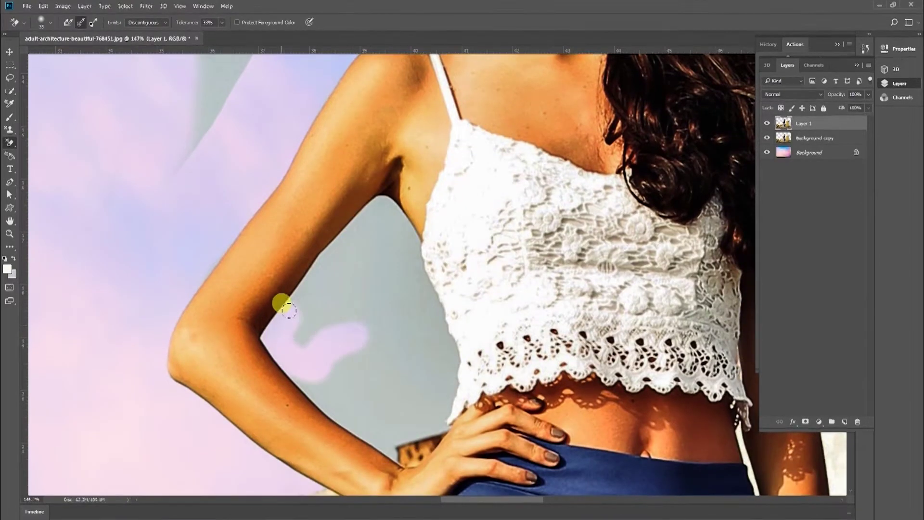
pyautogui.moveTo(289, 310)
pyautogui.mouseDown()
pyautogui.moveTo(363, 203)
pyautogui.moveTo(413, 275)
pyautogui.mouseUp()
pyautogui.moveTo(447, 367)
pyautogui.mouseDown()
pyautogui.moveTo(398, 430)
pyautogui.moveTo(408, 378)
pyautogui.mouseUp()
# Clear the remaining grey sky inside the bent arm with the regular Eraser.
pyautogui.hotkey('shift', 'e')
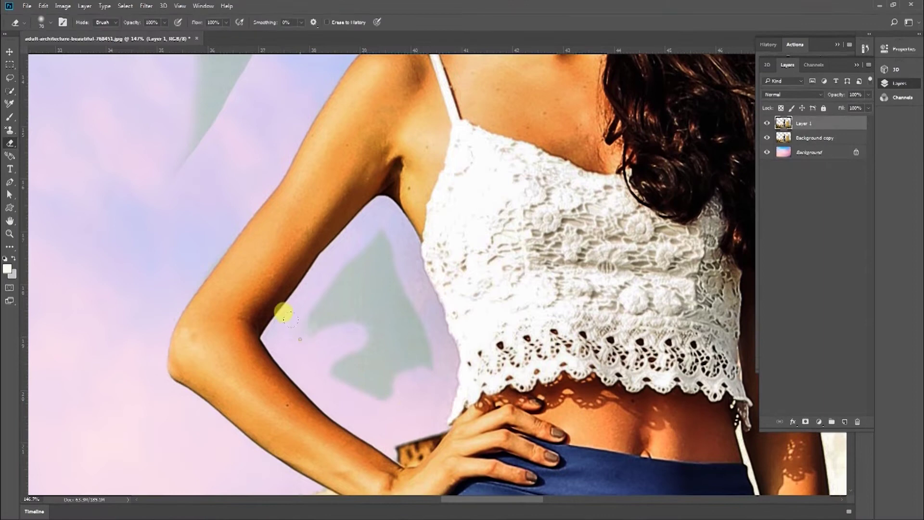
pyautogui.moveTo(284, 312)
pyautogui.mouseDown()
pyautogui.moveTo(395, 333)
pyautogui.moveTo(326, 365)
pyautogui.moveTo(375, 338)
pyautogui.mouseUp()
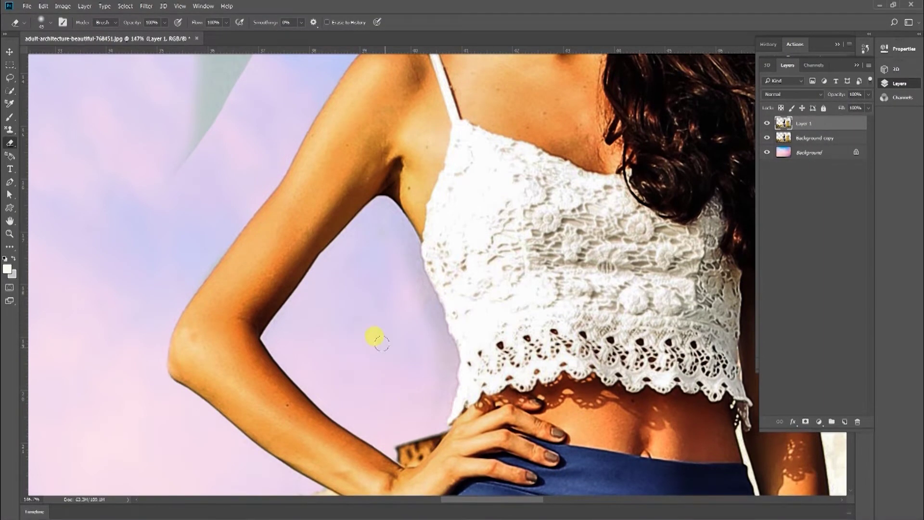
pyautogui.moveTo(427, 403); pyautogui.dragTo(429, 314)
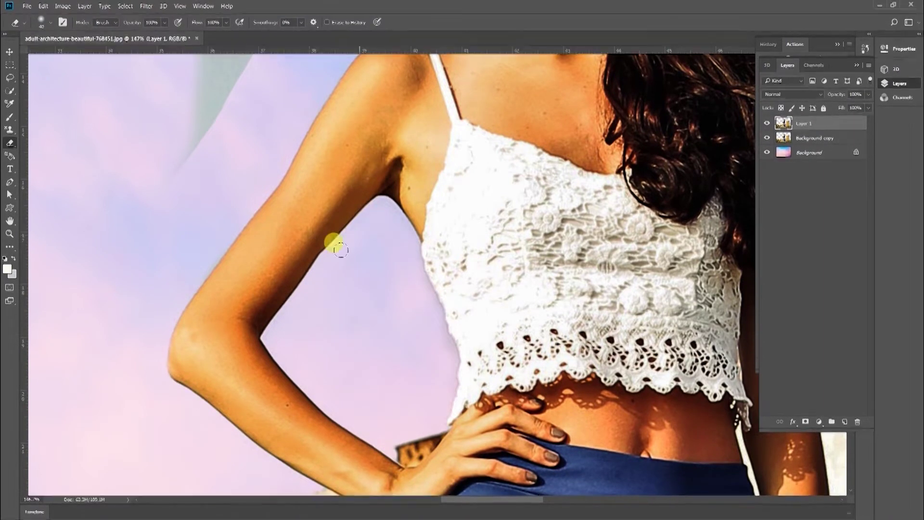
# Erase the leftover grey sky beside the woman's upper arm and around and above her head with a larger Eraser.
pyautogui.moveTo(214, 141)
pyautogui.mouseDown()
pyautogui.moveTo(296, 386)
pyautogui.moveTo(332, 267)
pyautogui.moveTo(252, 341)
pyautogui.moveTo(259, 110)
pyautogui.mouseUp()
pyautogui.press(']')
pyautogui.moveTo(324, 207); pyautogui.dragTo(268, 389)
pyautogui.press(']')
pyautogui.press(']')
pyautogui.press(']')
pyautogui.moveTo(207, 231)
pyautogui.mouseDown()
pyautogui.moveTo(92, 158)
pyautogui.moveTo(218, 225)
pyautogui.moveTo(385, 287)
pyautogui.mouseUp()
pyautogui.moveTo(341, 404); pyautogui.dragTo(295, 385)
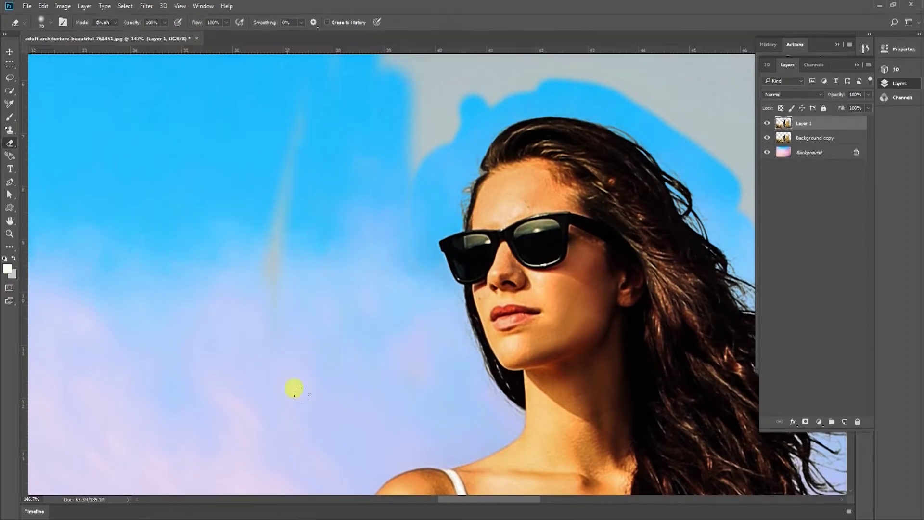
pyautogui.moveTo(407, 256)
pyautogui.mouseDown()
pyautogui.moveTo(448, 81)
pyautogui.moveTo(381, 114)
pyautogui.moveTo(428, 98)
pyautogui.mouseUp()
pyautogui.moveTo(419, 209); pyautogui.dragTo(258, 410)
pyautogui.moveTo(283, 241)
pyautogui.mouseDown()
pyautogui.moveTo(66, 208)
pyautogui.moveTo(353, 237)
pyautogui.moveTo(352, 261)
pyautogui.moveTo(439, 240)
pyautogui.moveTo(490, 157)
pyautogui.moveTo(841, 421)
pyautogui.moveTo(647, 491)
pyautogui.moveTo(589, 315)
pyautogui.moveTo(219, 46)
pyautogui.mouseUp()
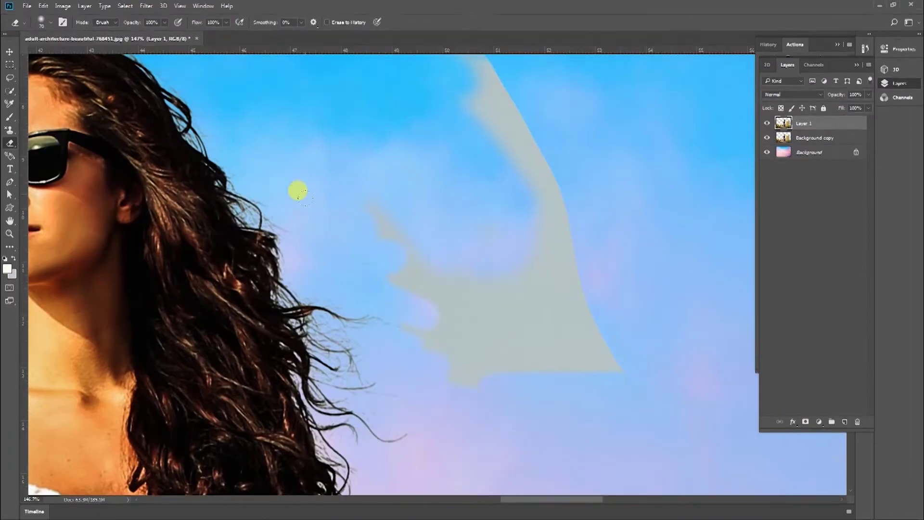
# Erase the remaining grey sky beyond the loose ends of the woman's long hair.
pyautogui.moveTo(407, 308)
pyautogui.mouseDown()
pyautogui.moveTo(424, 151)
pyautogui.moveTo(587, 262)
pyautogui.mouseUp()
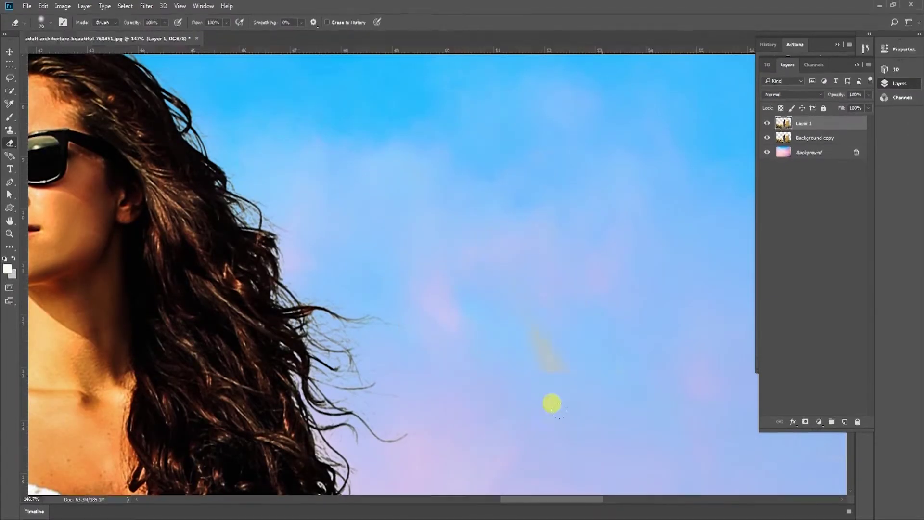
pyautogui.moveTo(559, 410); pyautogui.dragTo(539, 337)
pyautogui.scroll(4, 519, 370)
pyautogui.moveTo(470, 339); pyautogui.dragTo(374, 114)
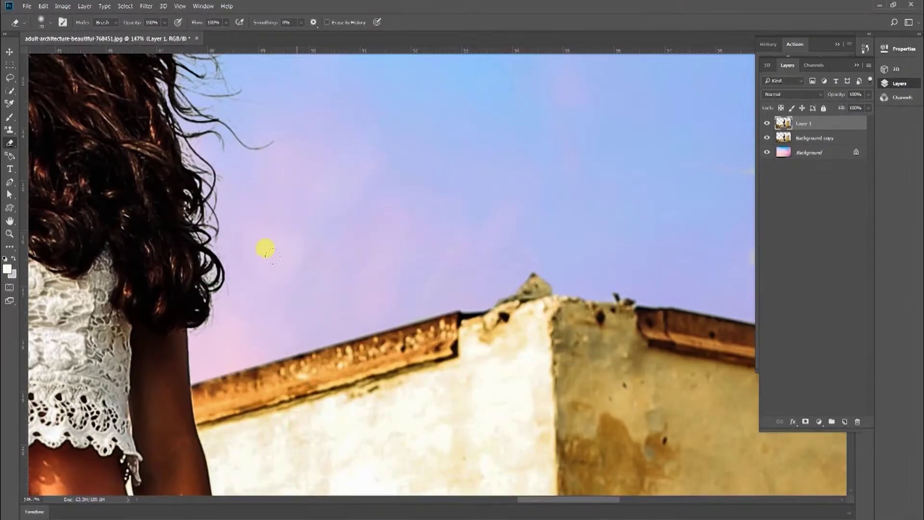
# Erase the leftover grey sky above the roof and between the tall building's wall and the photo's edge.
pyautogui.moveTo(273, 171); pyautogui.dragTo(385, 396)
pyautogui.moveTo(750, 470)
pyautogui.mouseDown()
pyautogui.moveTo(321, 262)
pyautogui.moveTo(167, 256)
pyautogui.mouseUp()
pyautogui.moveTo(190, 148)
pyautogui.mouseDown()
pyautogui.moveTo(341, 165)
pyautogui.moveTo(790, 350)
pyautogui.moveTo(889, 265)
pyautogui.moveTo(543, 197)
pyautogui.mouseUp()
pyautogui.moveTo(537, 235); pyautogui.dragTo(30, 140)
pyautogui.moveTo(506, 332)
pyautogui.mouseDown()
pyautogui.moveTo(266, 254)
pyautogui.moveTo(424, 228)
pyautogui.moveTo(407, 143)
pyautogui.moveTo(484, 516)
pyautogui.moveTo(409, 438)
pyautogui.moveTo(319, 103)
pyautogui.mouseUp()
pyautogui.moveTo(362, 460)
pyautogui.mouseDown()
pyautogui.moveTo(371, 266)
pyautogui.moveTo(320, 309)
pyautogui.moveTo(427, 442)
pyautogui.moveTo(482, 492)
pyautogui.moveTo(587, 411)
pyautogui.mouseUp()
pyautogui.moveTo(430, 473)
pyautogui.mouseDown()
pyautogui.moveTo(310, 272)
pyautogui.moveTo(572, 443)
pyautogui.moveTo(417, 513)
pyautogui.moveTo(225, 374)
pyautogui.moveTo(398, 511)
pyautogui.mouseUp()
pyautogui.scroll(-5, 334, 252)
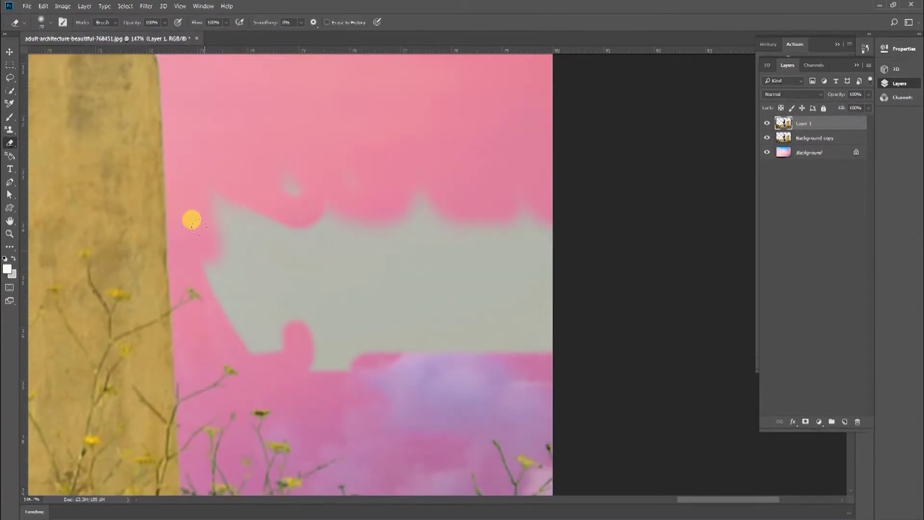
pyautogui.moveTo(187, 230)
pyautogui.mouseDown()
pyautogui.moveTo(534, 348)
pyautogui.moveTo(504, 183)
pyautogui.moveTo(272, 282)
pyautogui.moveTo(371, 284)
pyautogui.mouseUp()
# Duplicate the Background sky layer and hide the original.
pyautogui.press('z')
pyautogui.moveTo(461, 295); pyautogui.dragTo(429, 308)
pyautogui.moveTo(430, 308); pyautogui.dragTo(466, 309)
pyautogui.press('z')
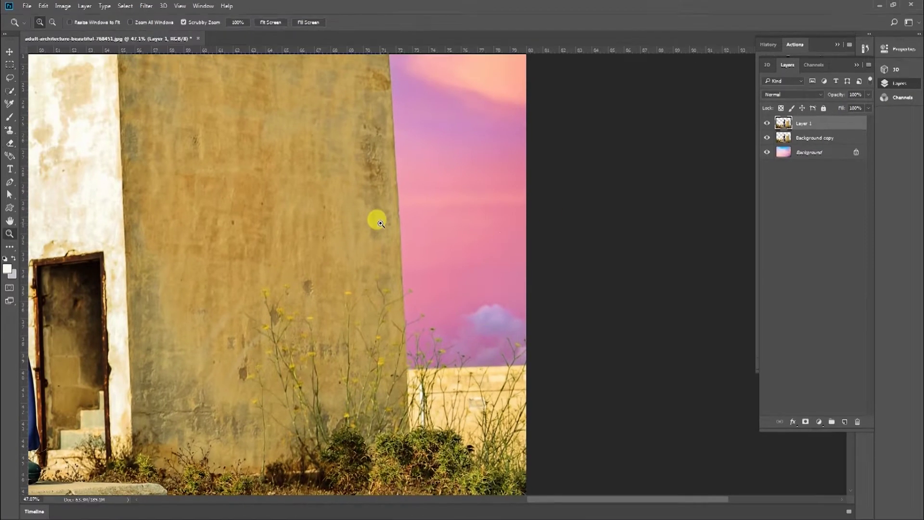
pyautogui.hotkey('ctrl', '0')
pyautogui.press('v')
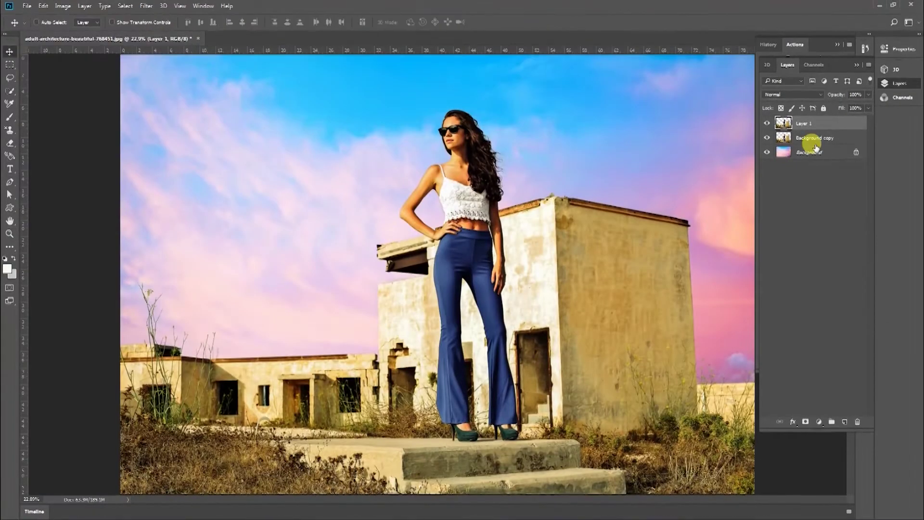
pyautogui.click(819, 153)
pyautogui.moveTo(839, 152); pyautogui.dragTo(845, 422)
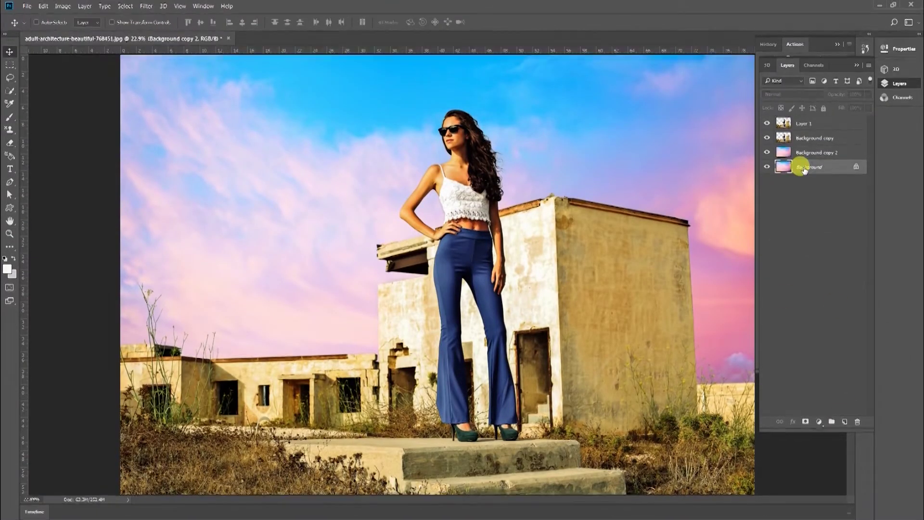
pyautogui.click(766, 167)
# Shift the Background copy 2 sky upward and darken it in Curves with a point at input 140, output 98.
pyautogui.click(811, 150)
pyautogui.moveTo(642, 395); pyautogui.dragTo(703, 257)
pyautogui.hotkey('ctrl', 'm')
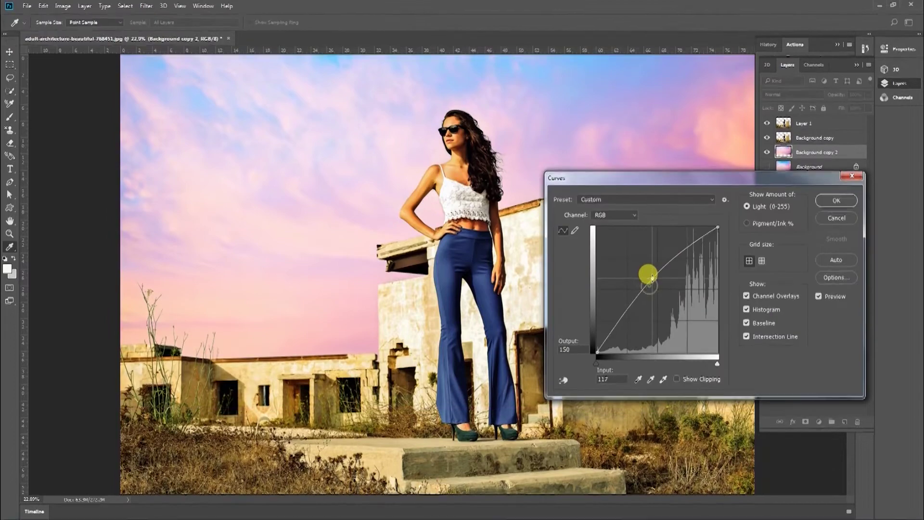
pyautogui.moveTo(659, 291); pyautogui.dragTo(663, 303)
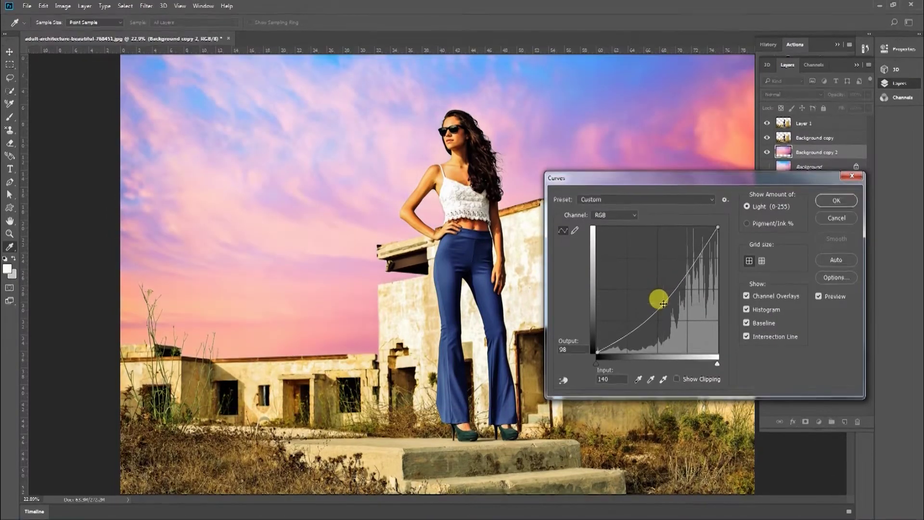
pyautogui.press('Return')
# Adjust the colour tones of the Background copy 2 sky with Color Balance.
pyautogui.hotkey('ctrl', 'b')
pyautogui.click(721, 368)
pyautogui.moveTo(721, 391)
pyautogui.mouseDown()
pyautogui.moveTo(706, 392)
pyautogui.moveTo(710, 381)
pyautogui.mouseUp()
pyautogui.press('Return')
# Darken Layer 1 slightly in Curves with a point at input 75, output 68.
pyautogui.click(810, 123)
pyautogui.press('z')
pyautogui.moveTo(503, 126); pyautogui.dragTo(549, 139)
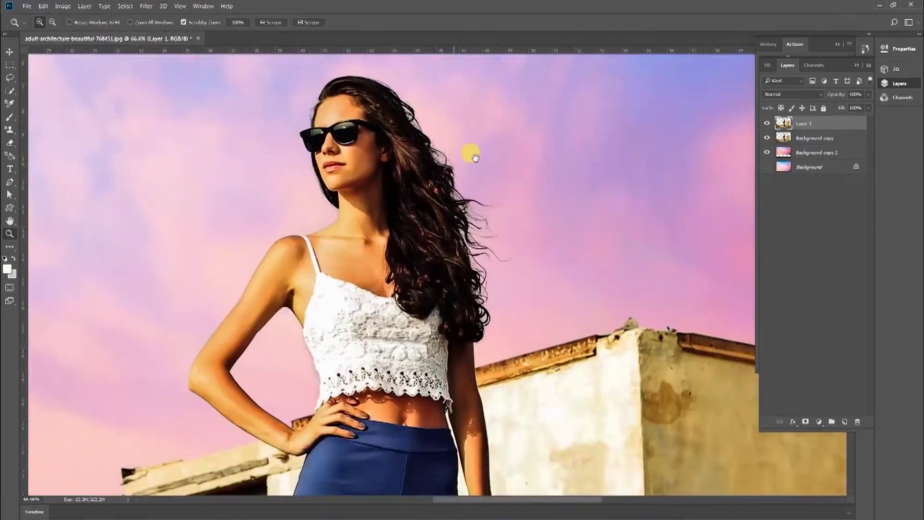
pyautogui.moveTo(327, 96); pyautogui.dragTo(385, 166)
pyautogui.rightClick(428, 219)
pyautogui.click(452, 225)
pyautogui.moveTo(428, 135); pyautogui.dragTo(512, 103)
pyautogui.hotkey('ctrl', 'm')
pyautogui.click(629, 319)
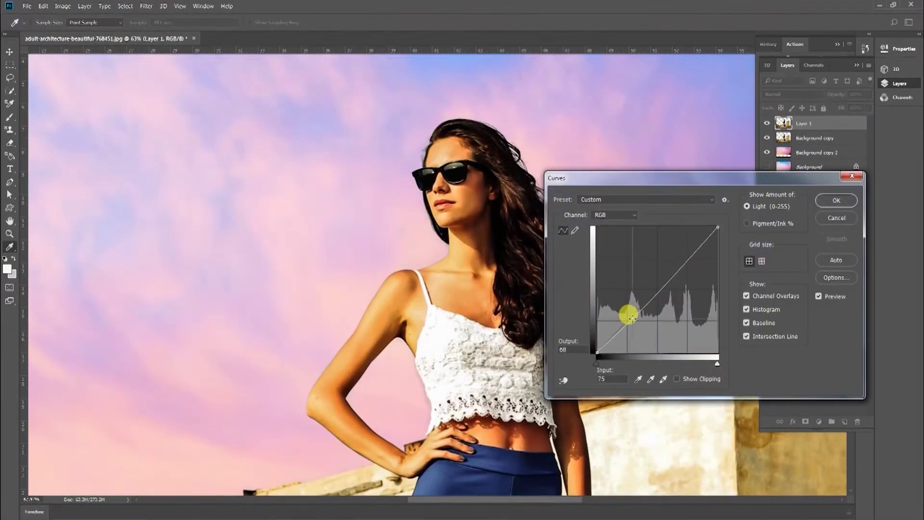
pyautogui.click(835, 201)
# Set the white limit of Layer 1's Blend If range for This Layer to 148.
pyautogui.moveTo(424, 186); pyautogui.dragTo(465, 135)
pyautogui.hotkey('ctrl', '0')
pyautogui.moveTo(450, 216); pyautogui.dragTo(495, 219)
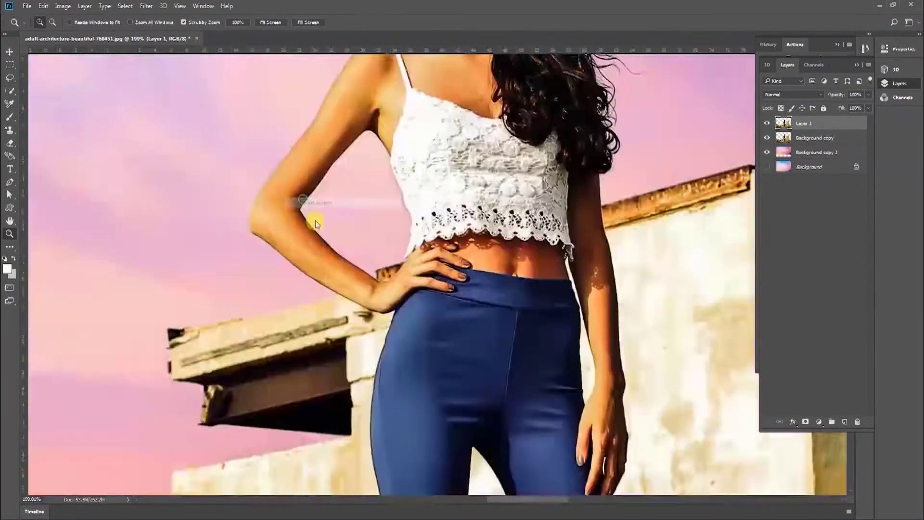
pyautogui.hotkey('ctrl', '0')
pyautogui.moveTo(448, 116); pyautogui.dragTo(505, 82)
pyautogui.doubleClick(845, 123)
pyautogui.moveTo(715, 98); pyautogui.dragTo(841, 147)
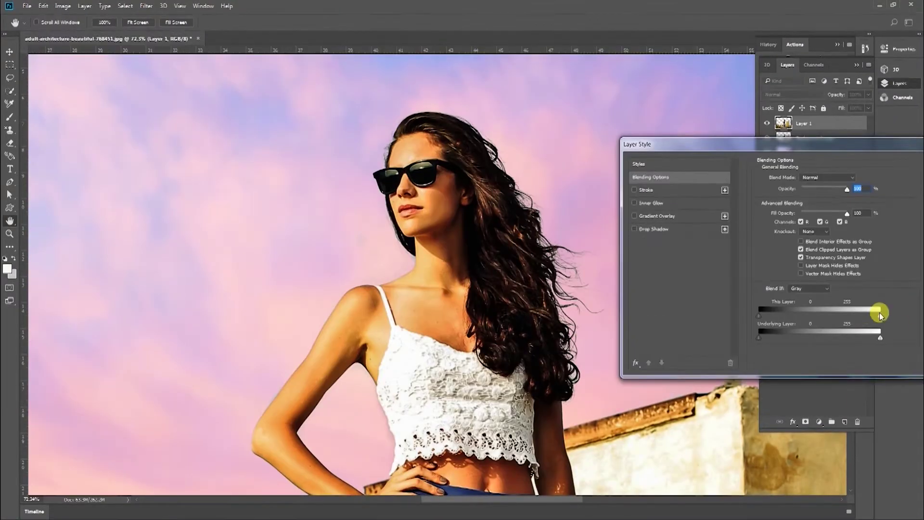
pyautogui.moveTo(879, 315); pyautogui.dragTo(827, 310)
pyautogui.moveTo(692, 146); pyautogui.dragTo(571, 173)
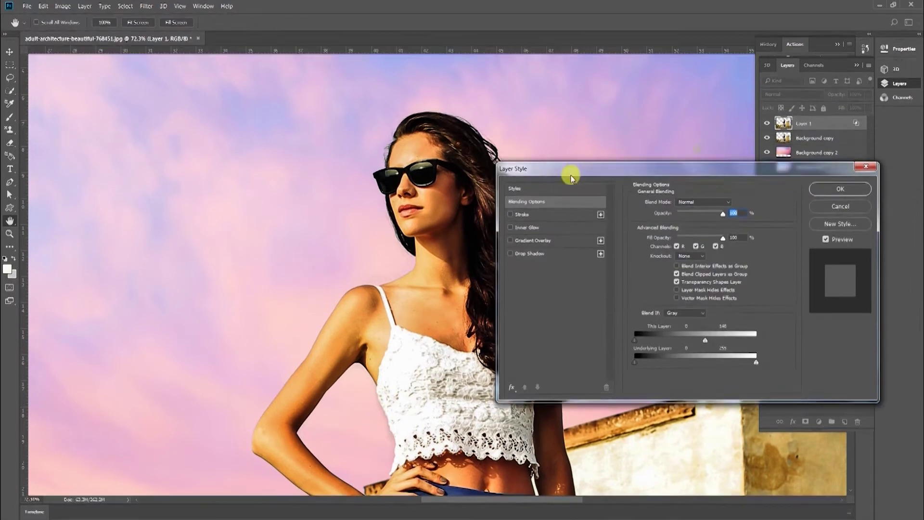
pyautogui.click(839, 188)
# Outline the hair edge facing the tall building with the Patch tool and feather the selection by 2 pixels.
pyautogui.moveTo(533, 217); pyautogui.dragTo(513, 200)
pyautogui.rightClick(516, 196)
pyautogui.moveTo(486, 155); pyautogui.dragTo(588, 168)
pyautogui.moveTo(589, 168)
pyautogui.mouseDown()
pyautogui.moveTo(540, 312)
pyautogui.moveTo(476, 245)
pyautogui.moveTo(450, 264)
pyautogui.mouseUp()
pyautogui.press('j')
pyautogui.moveTo(515, 348); pyautogui.dragTo(510, 410)
pyautogui.moveTo(359, 222); pyautogui.dragTo(365, 133)
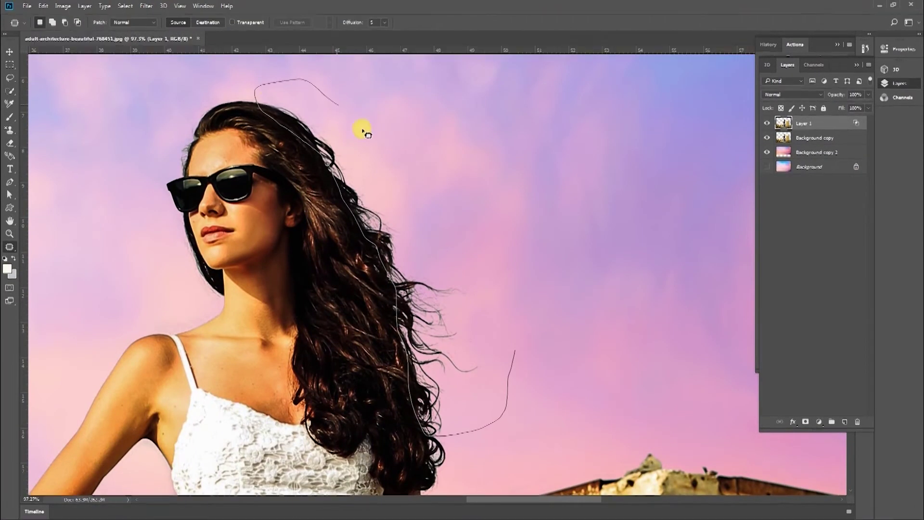
pyautogui.hotkey('shift', 'F6')
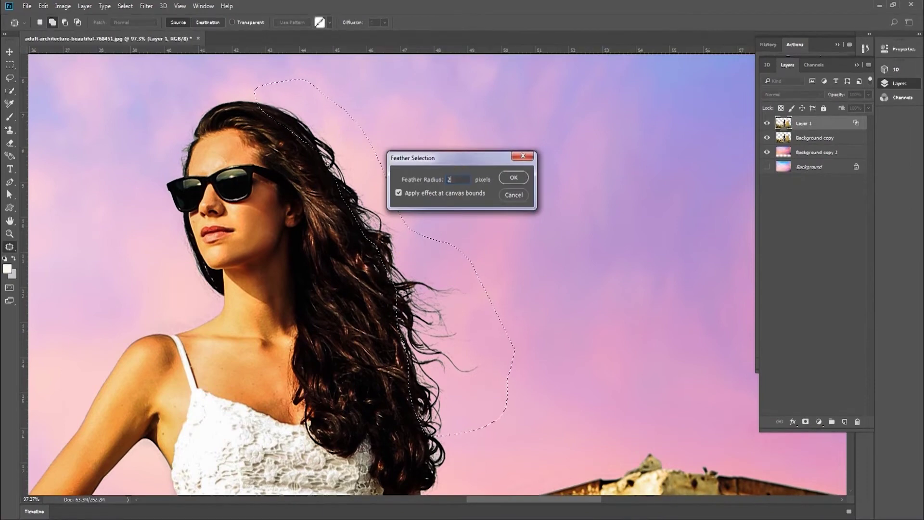
pyautogui.write('2')
pyautogui.press('Return')
# Darken the midtones of the selected hair edge with Levels and clear the selection.
pyautogui.hotkey('ctrl', 'l')
pyautogui.moveTo(689, 234)
pyautogui.mouseDown()
pyautogui.moveTo(720, 233)
pyautogui.moveTo(702, 235)
pyautogui.mouseUp()
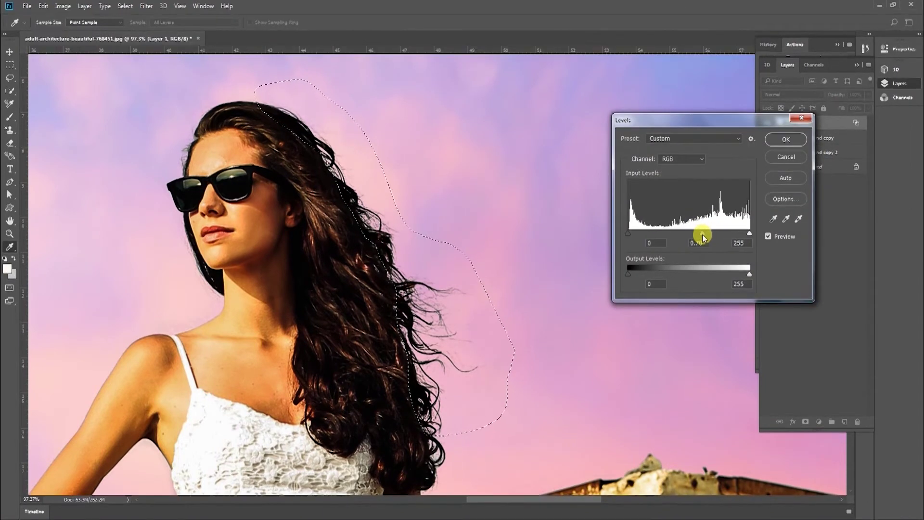
pyautogui.click(777, 143)
pyautogui.hotkey('ctrl', 'd')
# Inspect the woman's outline against the new sky up close and in the whole composition.
pyautogui.press('z')
pyautogui.hotkey('ctrl', '0')
pyautogui.moveTo(452, 157); pyautogui.dragTo(513, 156)
pyautogui.moveTo(399, 212); pyautogui.dragTo(505, 237)
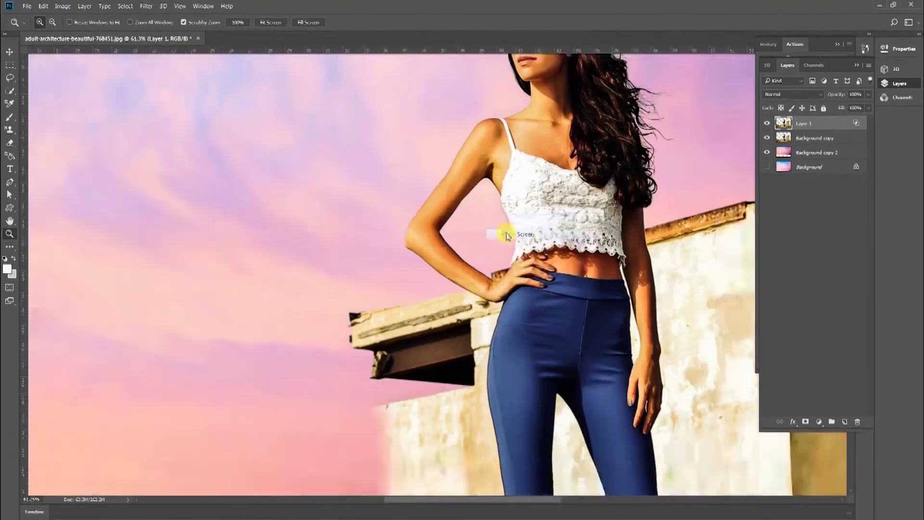
pyautogui.hotkey('ctrl', '0')
pyautogui.scroll(-1, 507, 192)
# Try merging Layer 1 with Background copy and darkening the result in Curves with input 140, output 131.
pyautogui.press('v')
pyautogui.keyDown('shift'); pyautogui.click(820, 140); pyautogui.keyUp('shift')
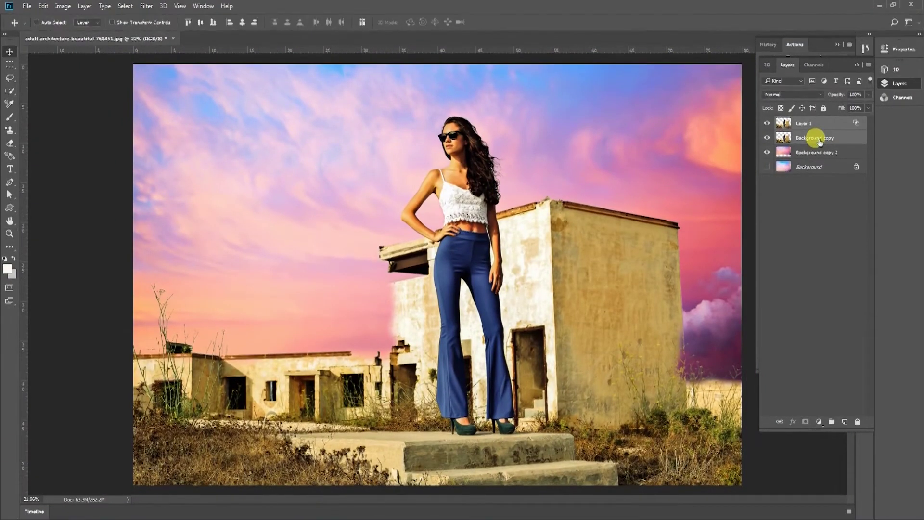
pyautogui.rightClick(801, 138)
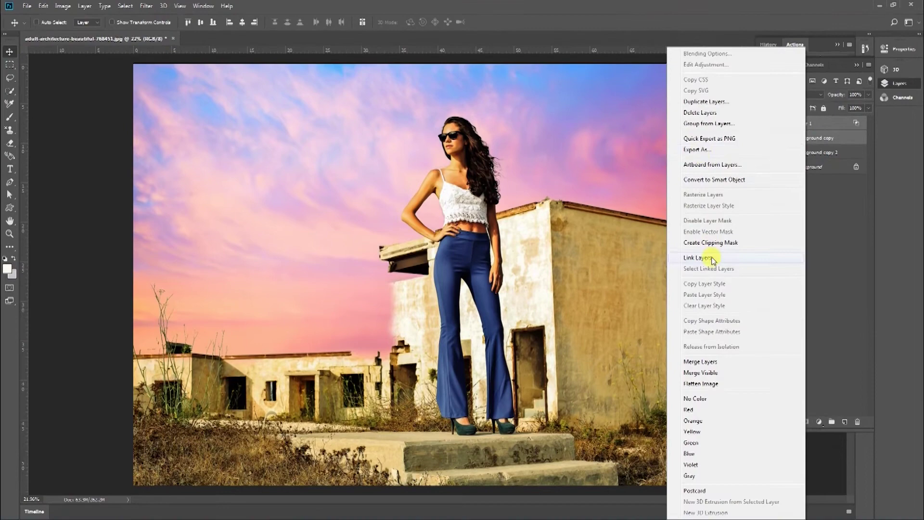
pyautogui.click(705, 365)
pyautogui.hotkey('ctrl', 'm')
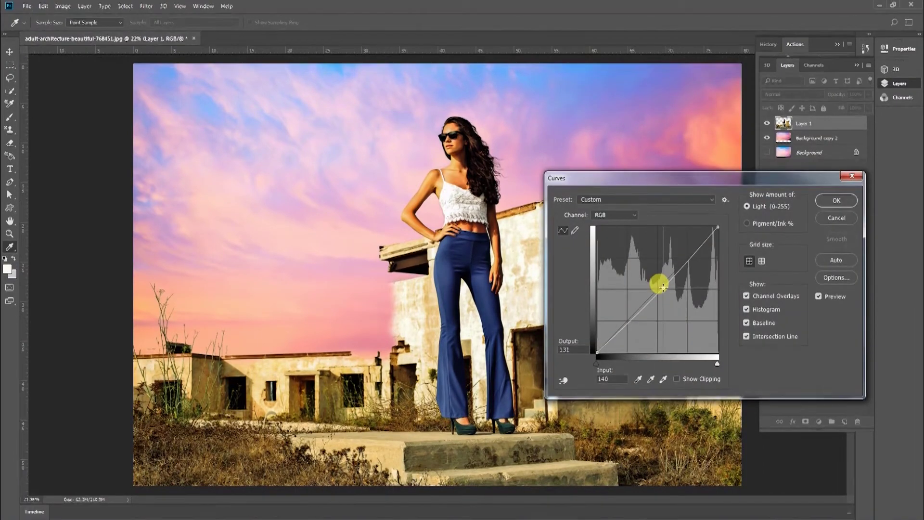
pyautogui.click(836, 200)
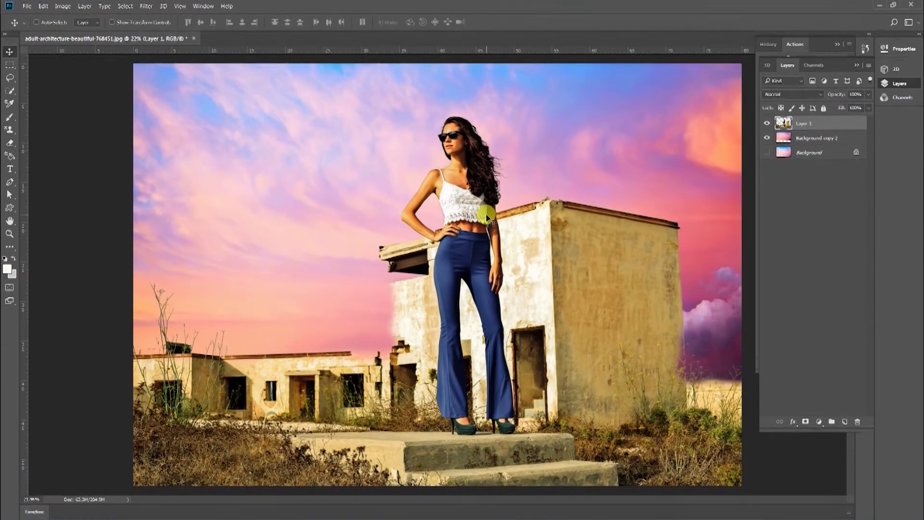
# Toggle the visibility of Layer 1 to compare the image with and without it.
pyautogui.click(767, 126)
pyautogui.click(767, 125)
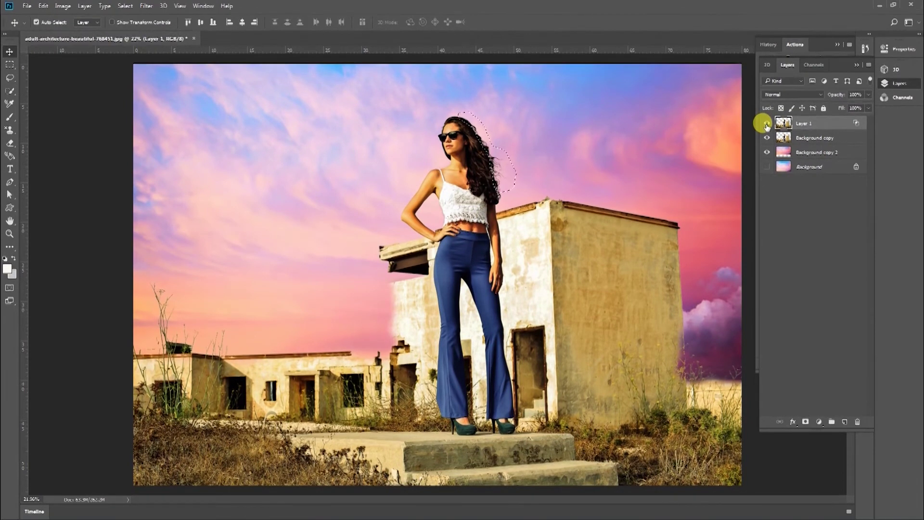